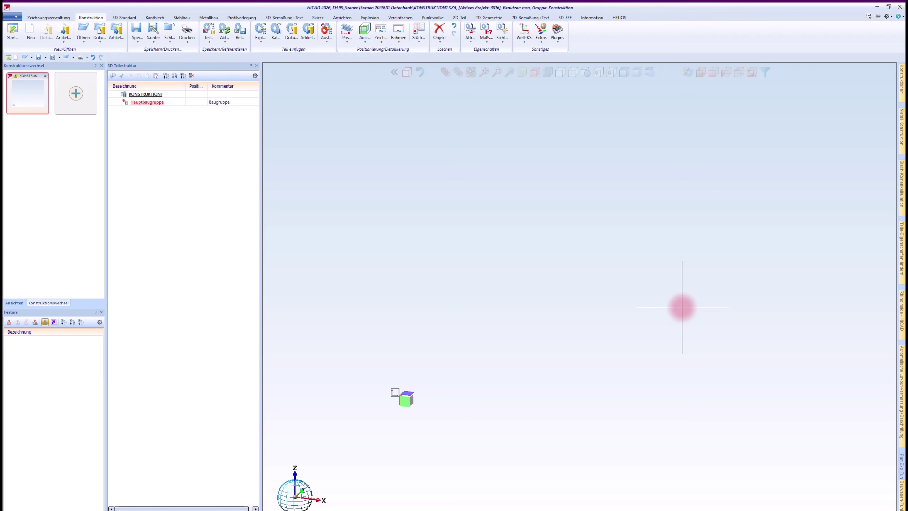
# Place an ISD Standard Betontreppe: 1000 wide, 3000 long, 30°, ten risers, with landing
pyautogui.click(901, 504)
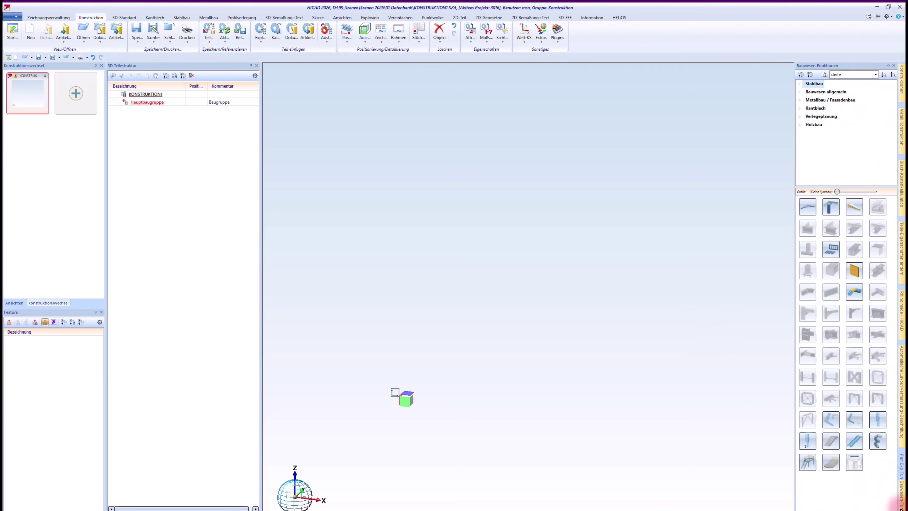
pyautogui.click(831, 446)
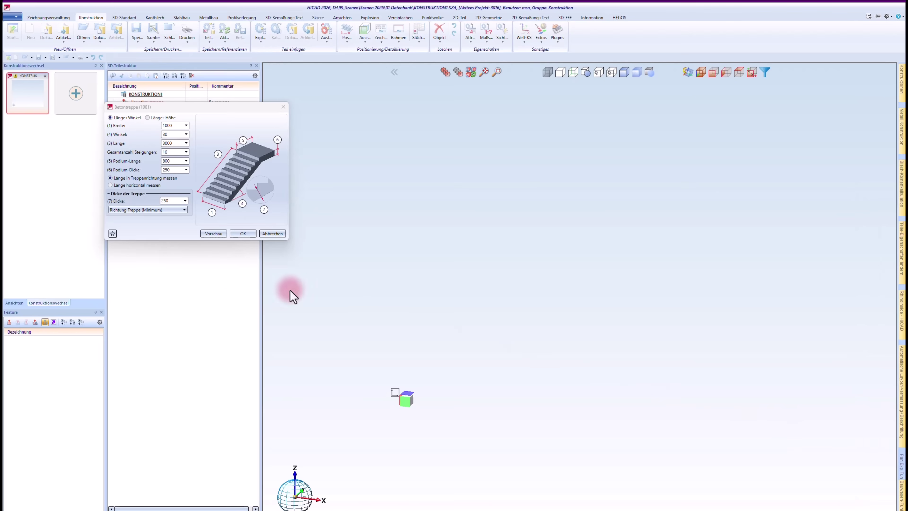
pyautogui.click(112, 233)
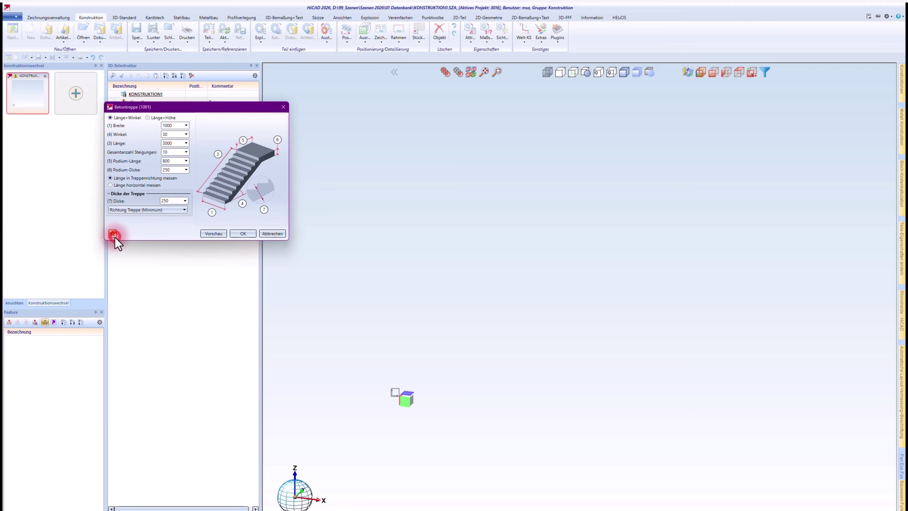
pyautogui.click(164, 274)
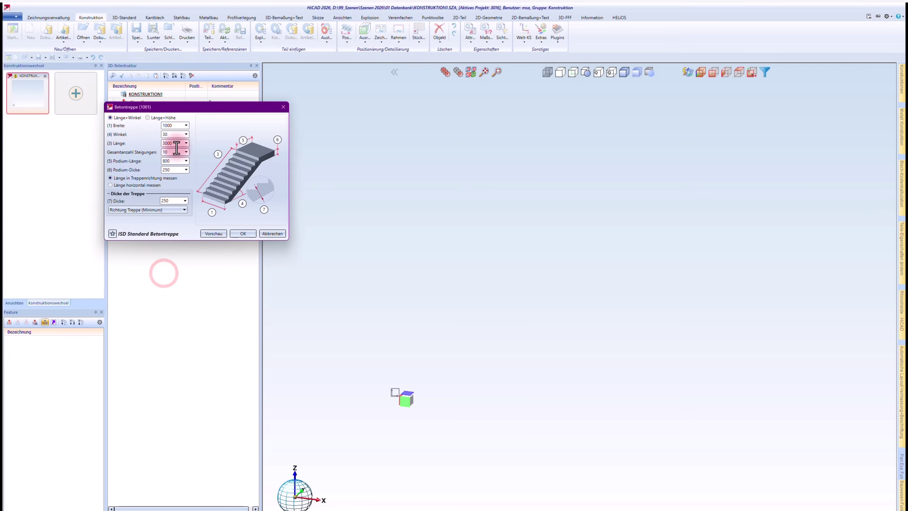
pyautogui.doubleClick(173, 126)
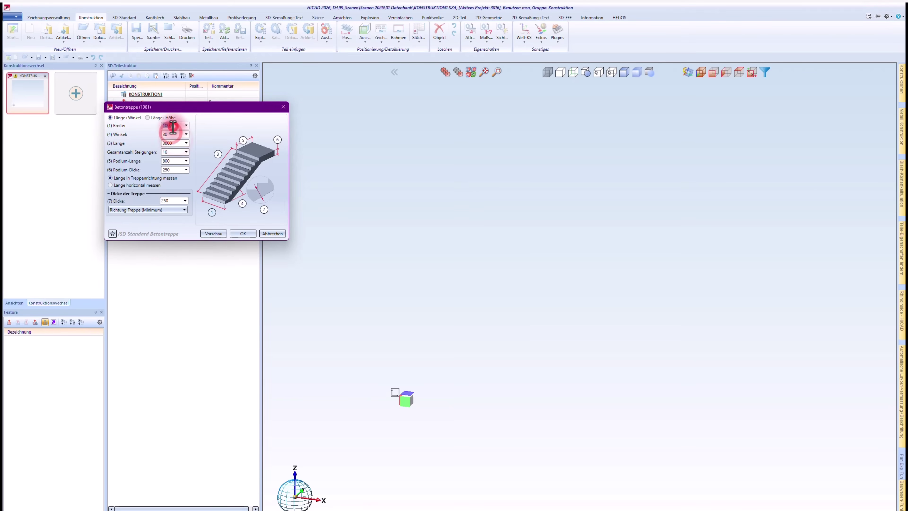
pyautogui.click(112, 234)
pyautogui.click(177, 225)
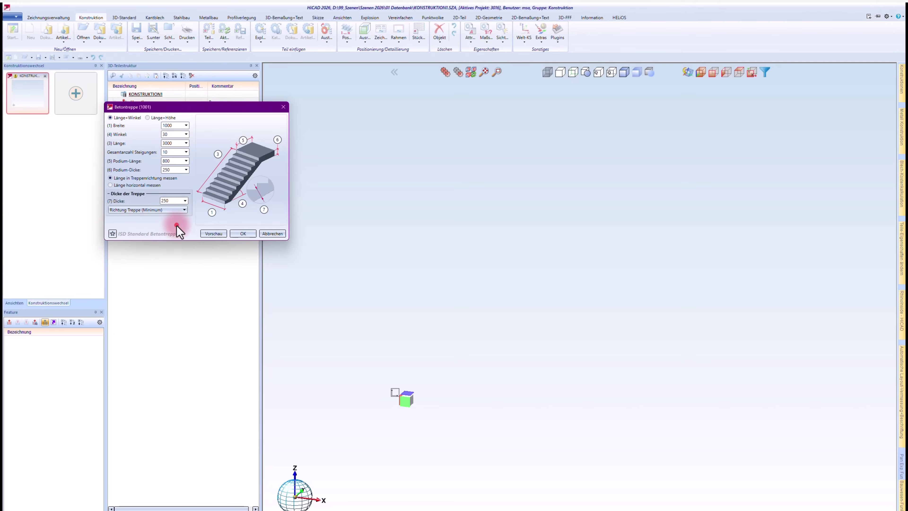
pyautogui.click(242, 234)
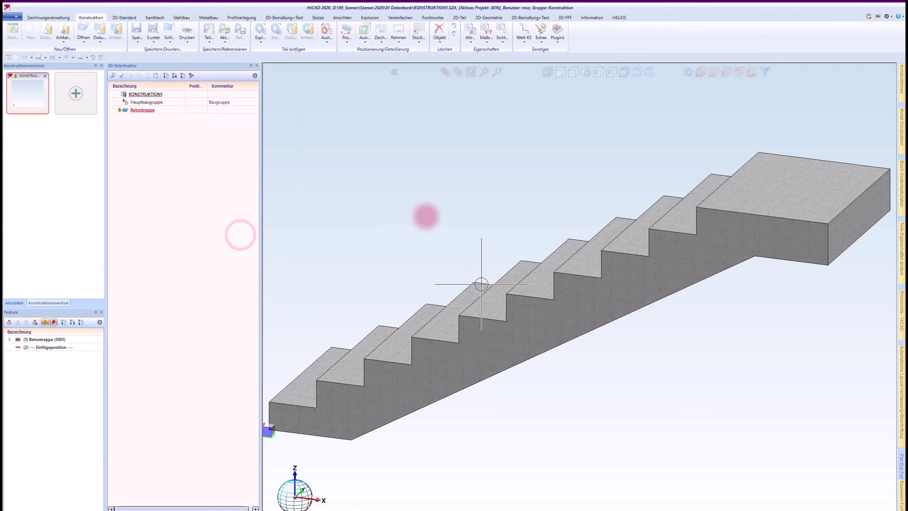
pyautogui.scroll(5, 426, 216)
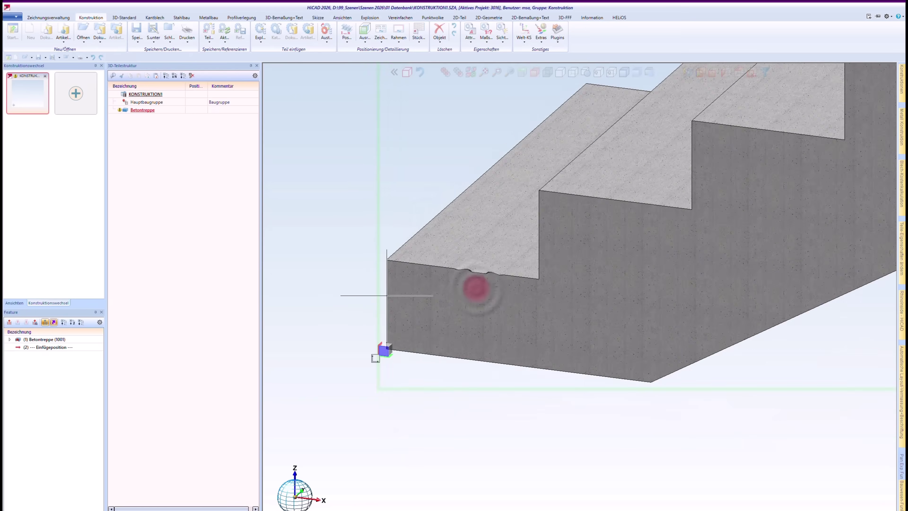
pyautogui.scroll(-4, 386, 295)
pyautogui.scroll(-2, 634, 283)
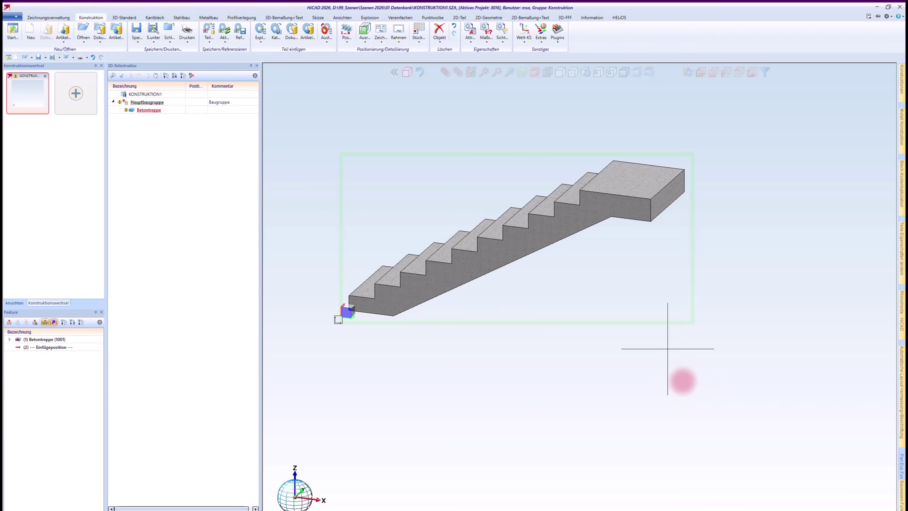
# Sketch on the stair's side face, tracing its whole stepped boundary edge
pyautogui.click(318, 17)
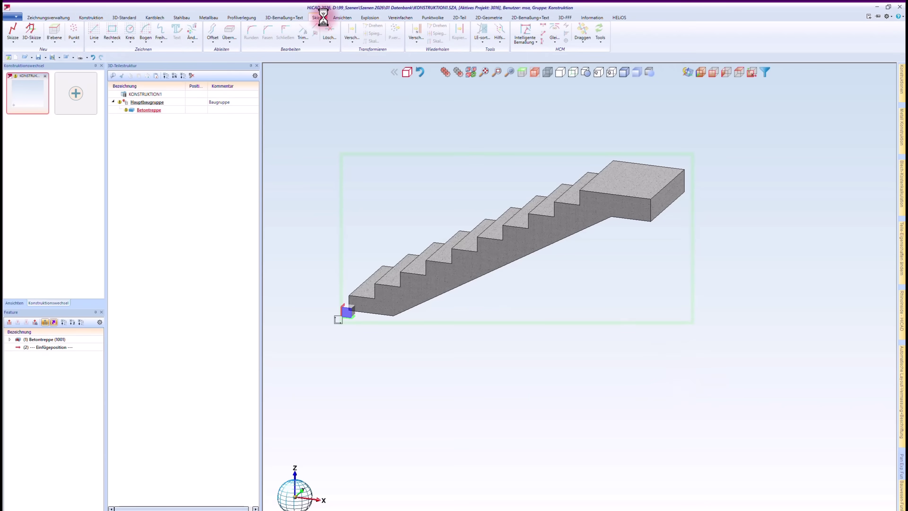
pyautogui.click(17, 33)
pyautogui.scroll(3, 322, 308)
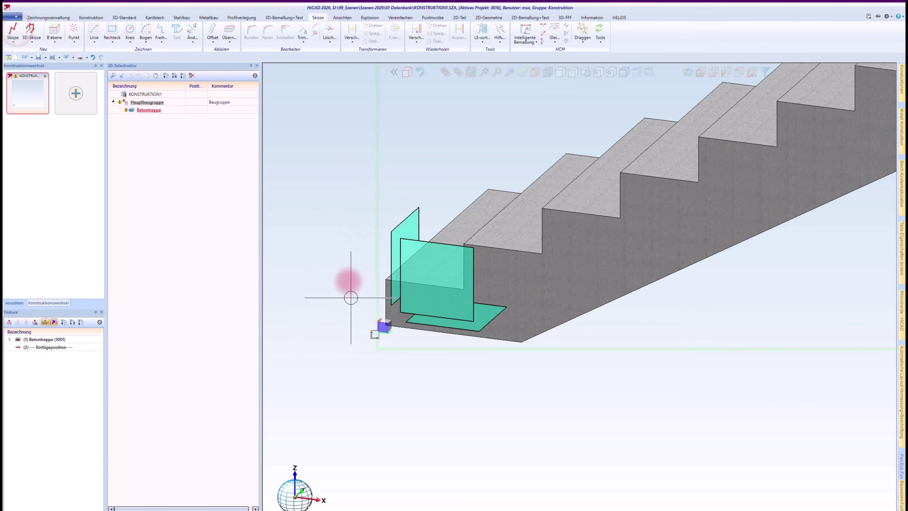
pyautogui.click(397, 317)
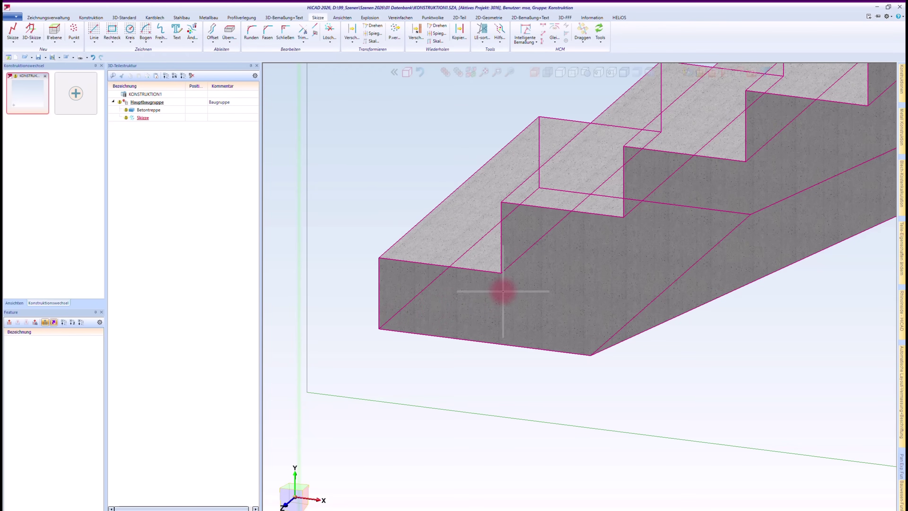
pyautogui.click(230, 28)
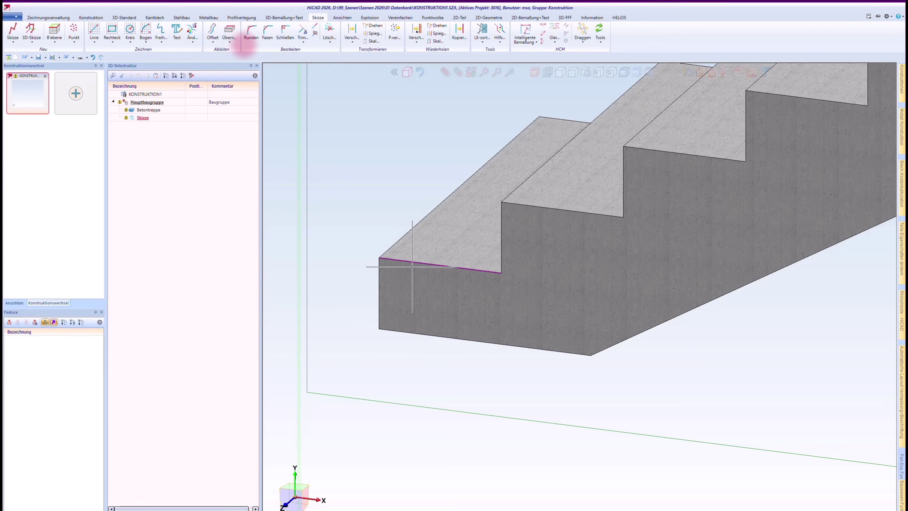
pyautogui.rightClick(367, 195)
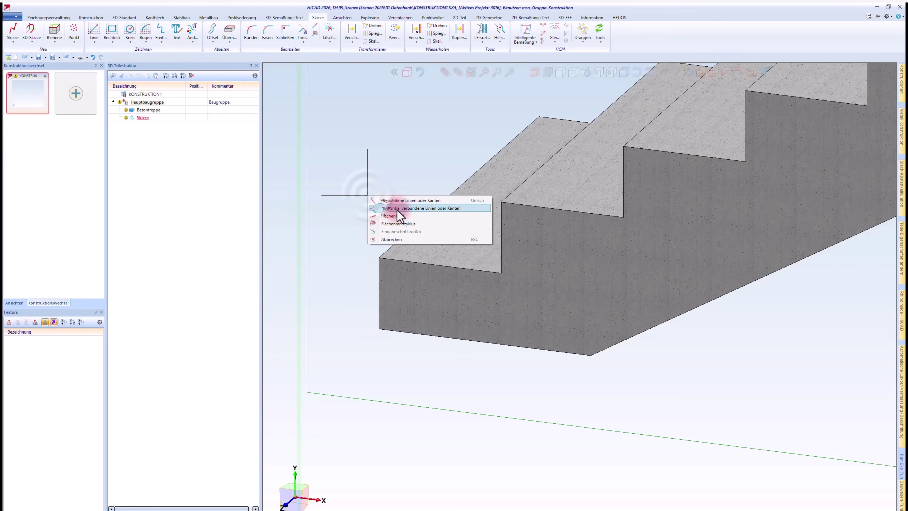
pyautogui.click(406, 214)
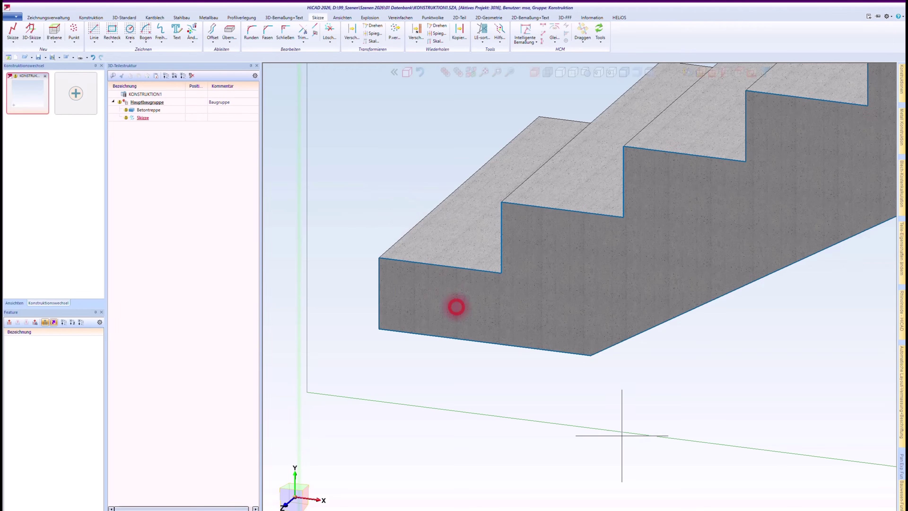
pyautogui.moveTo(455, 307); pyautogui.dragTo(417, 377, button='middle')
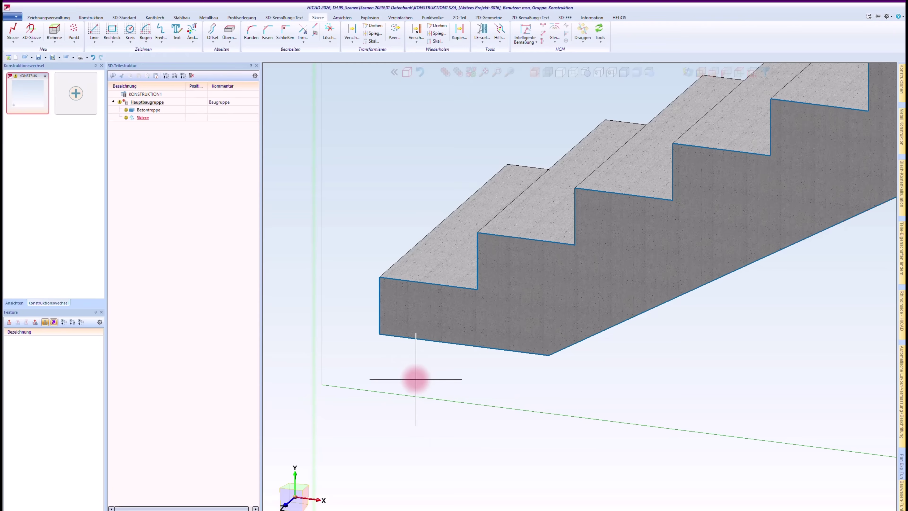
pyautogui.scroll(-2, 416, 374)
pyautogui.scroll(-2, 461, 309)
pyautogui.scroll(-2, 444, 306)
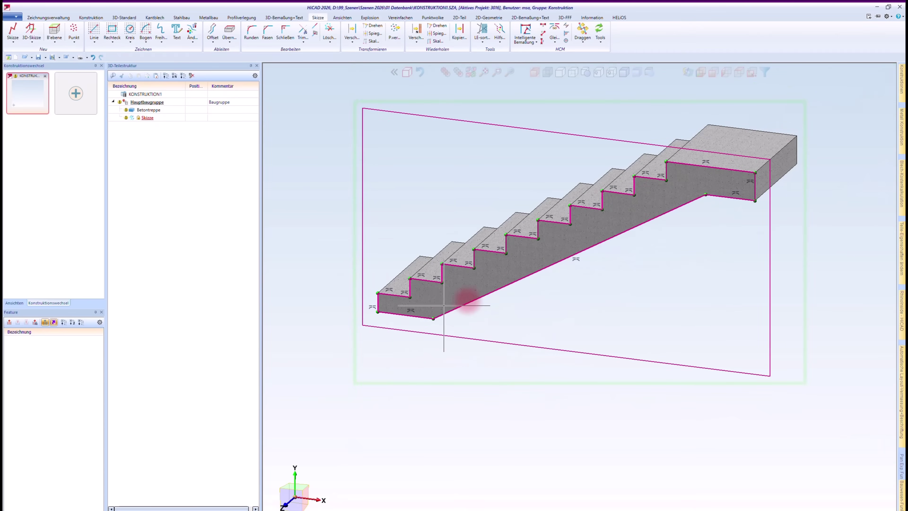
pyautogui.scroll(2, 443, 302)
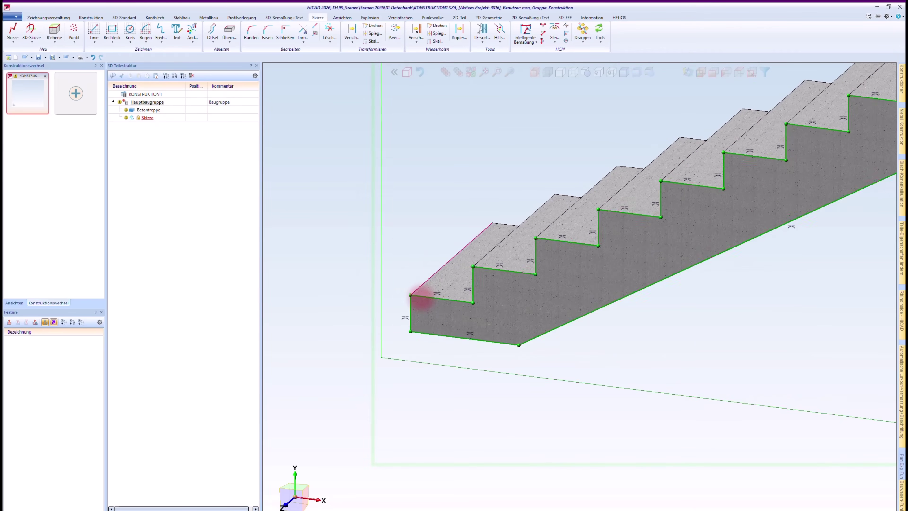
# Turn the sketch into a Bl 5 S235JR sheet on the stair side, deleting the sketch
pyautogui.rightClick(421, 297)
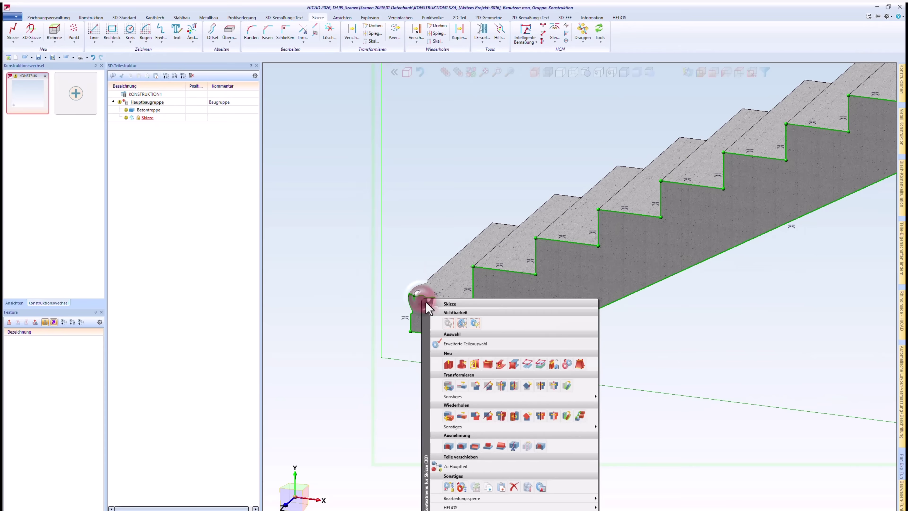
pyautogui.click(508, 365)
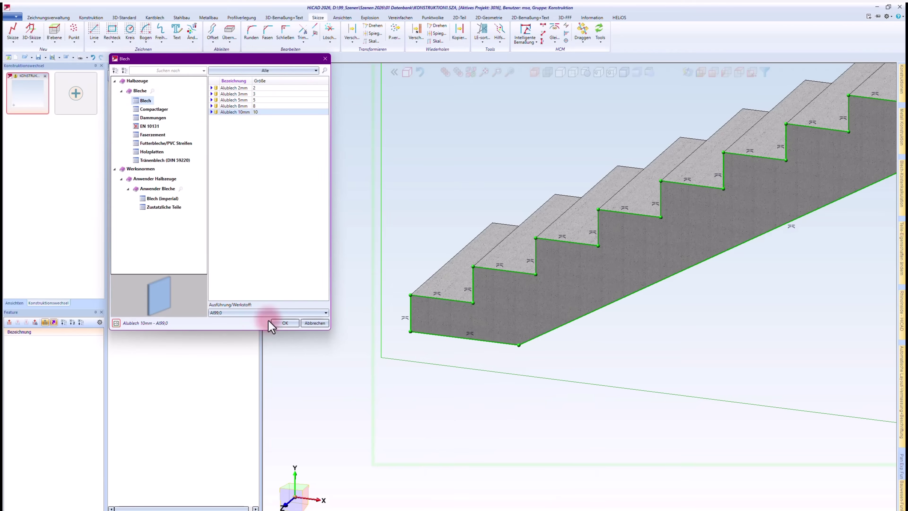
pyautogui.click(230, 312)
pyautogui.click(250, 338)
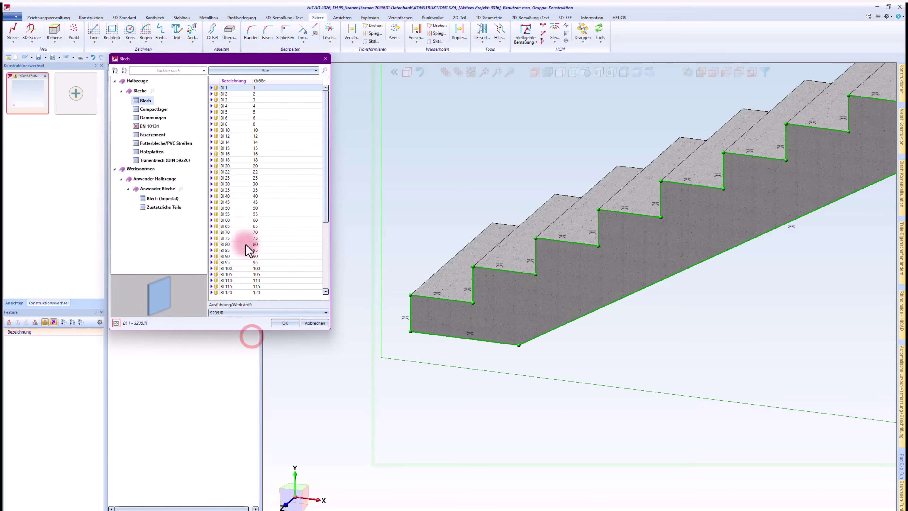
pyautogui.doubleClick(237, 112)
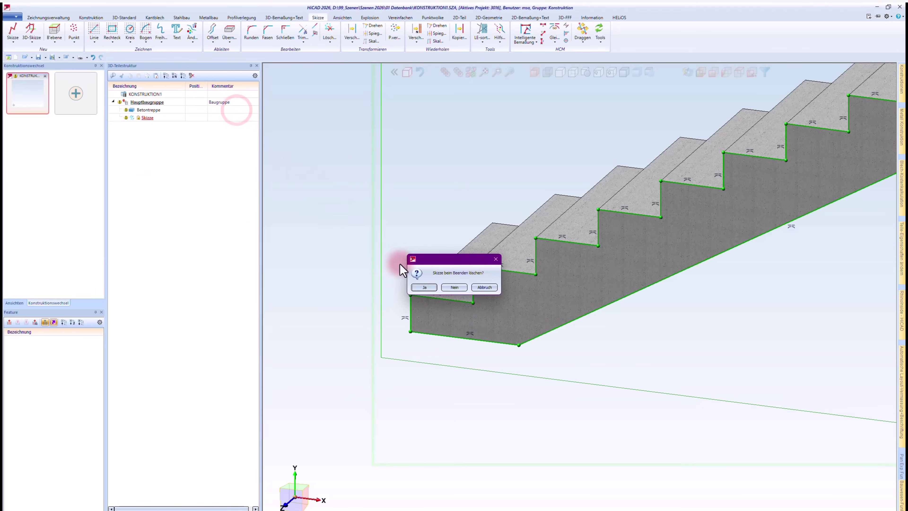
pyautogui.click(424, 287)
pyautogui.click(492, 217)
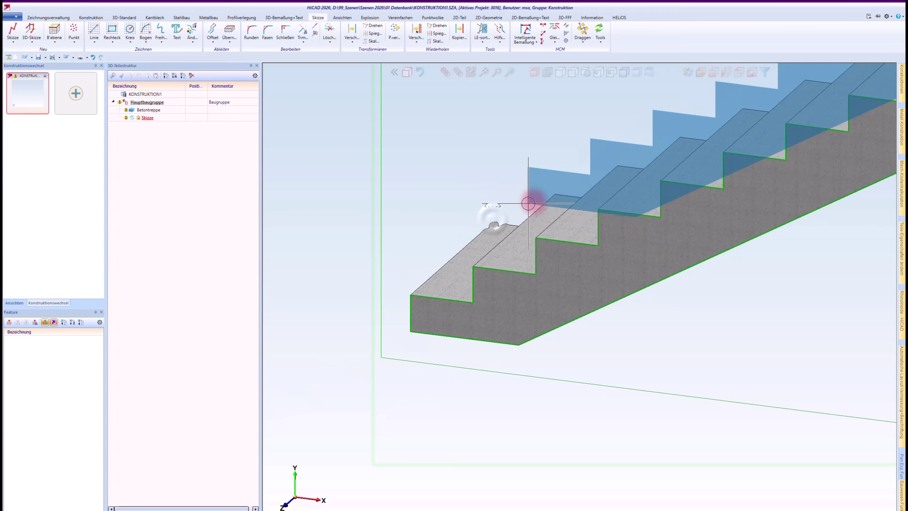
# Lengthen the side plate's riser edge by 20 with Länge ändern
pyautogui.scroll(-2, 525, 270)
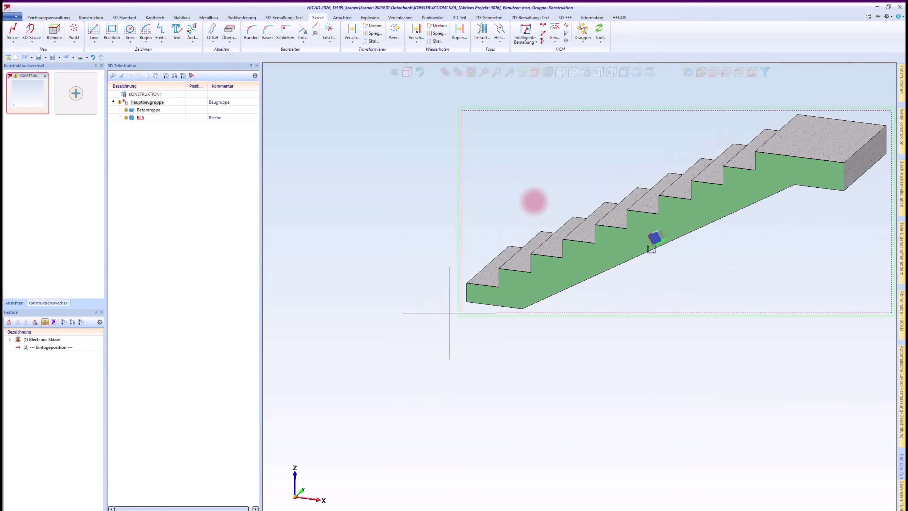
pyautogui.moveTo(563, 214); pyautogui.dragTo(645, 252, button='middle')
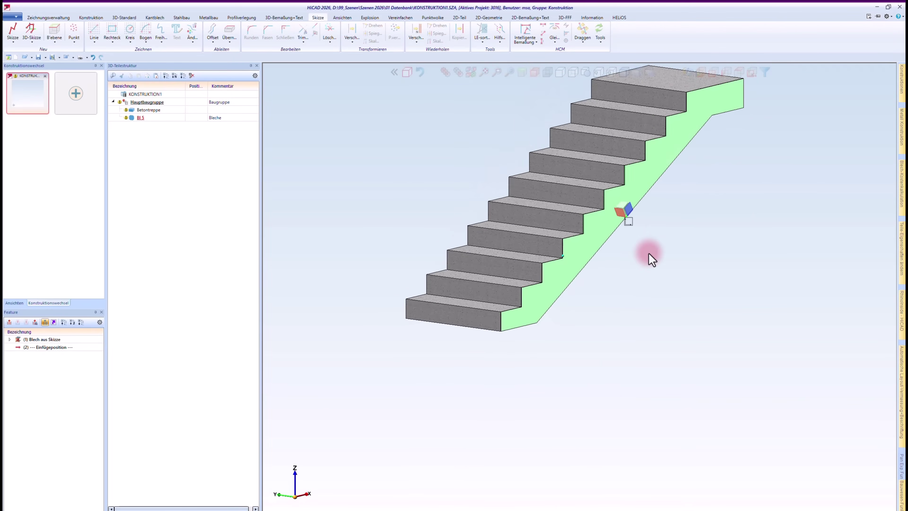
pyautogui.scroll(3, 561, 237)
pyautogui.scroll(2, 561, 234)
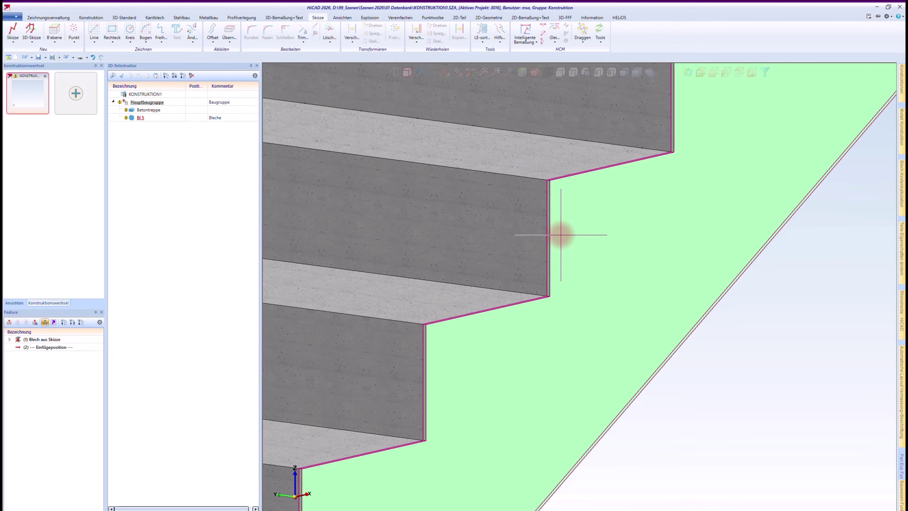
pyautogui.rightClick(562, 236)
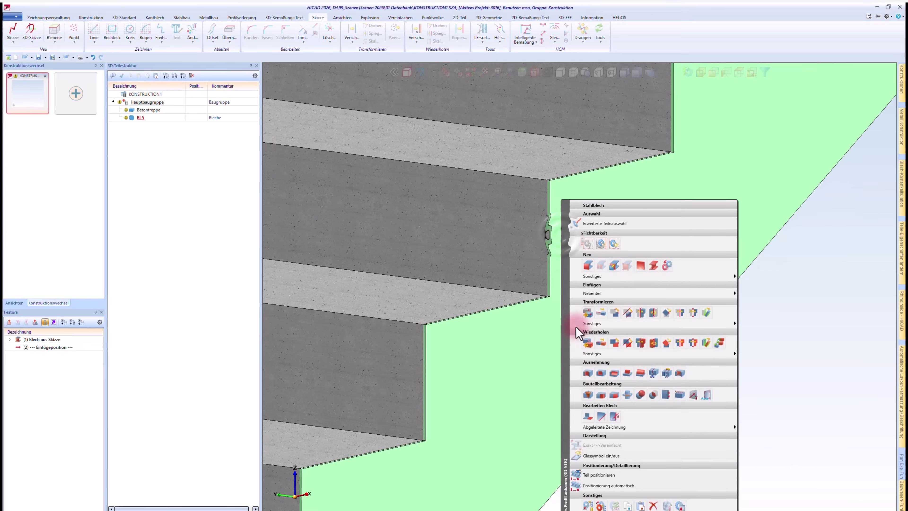
pyautogui.click(589, 416)
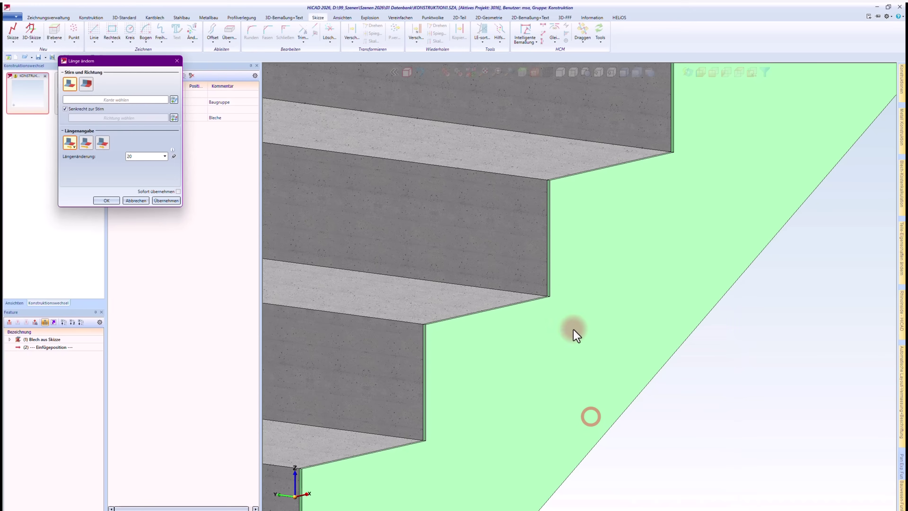
pyautogui.click(553, 228)
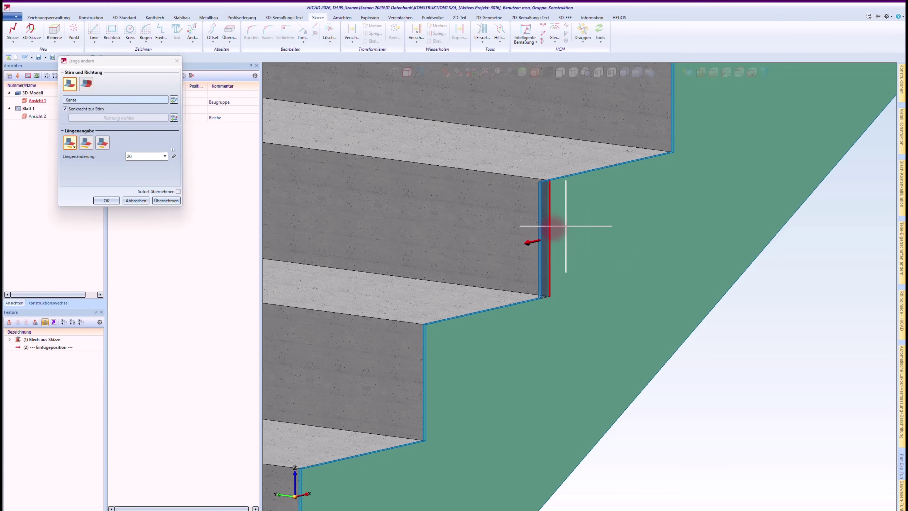
pyautogui.moveTo(553, 231); pyautogui.dragTo(591, 205, button='middle')
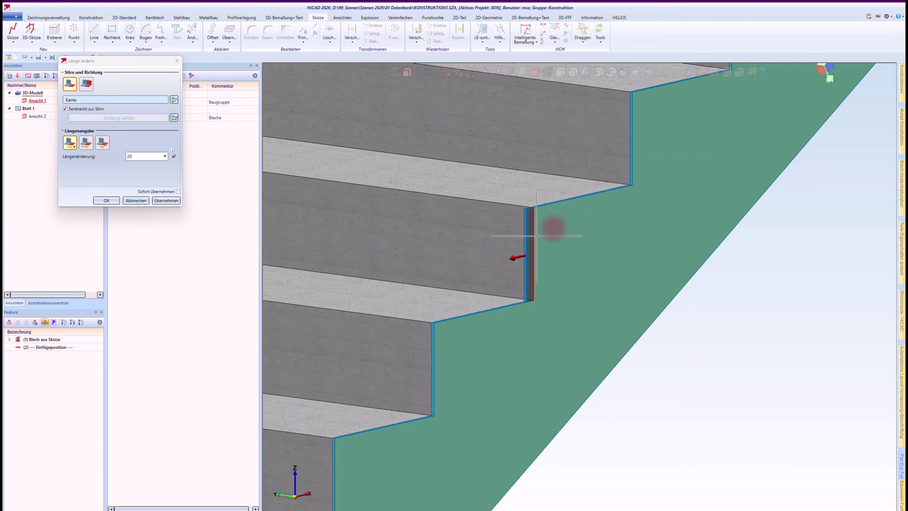
pyautogui.middleClick(553, 229)
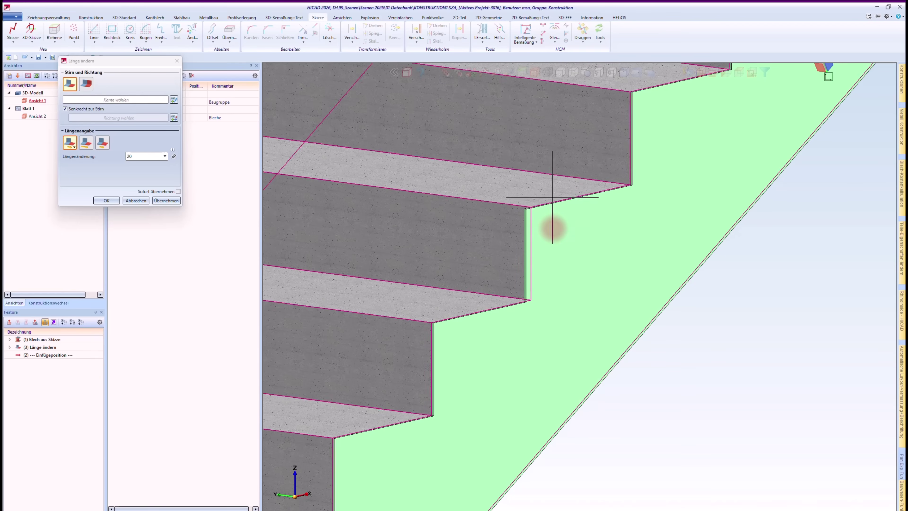
# Delete the Länge ändern feature from the plate's history
pyautogui.click(43, 347)
pyautogui.rightClick(44, 348)
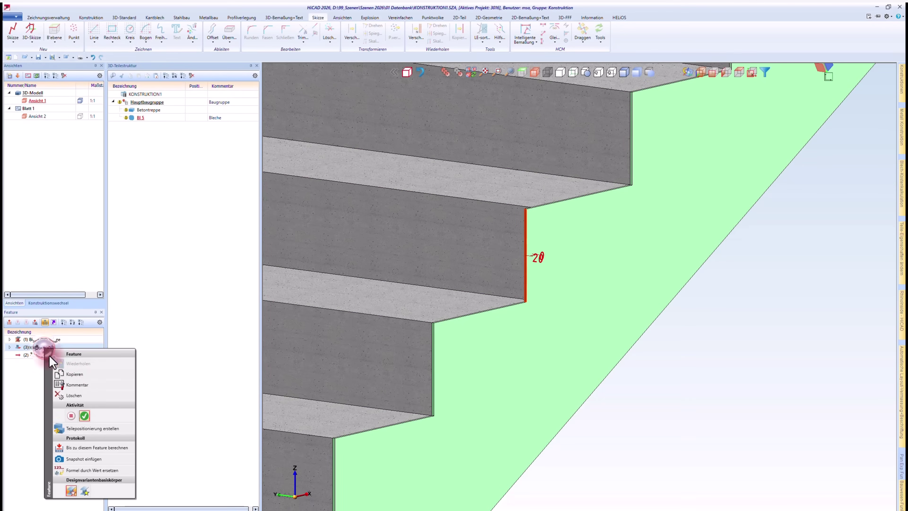
pyautogui.click(77, 392)
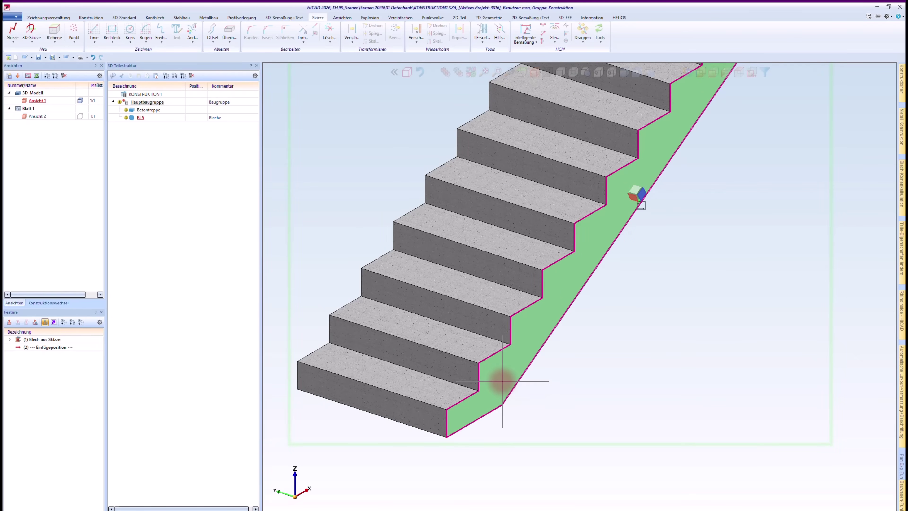
# Generate the standard front, side, top and axonometric drawing views of the staircase
pyautogui.moveTo(502, 381); pyautogui.dragTo(488, 346, button='middle')
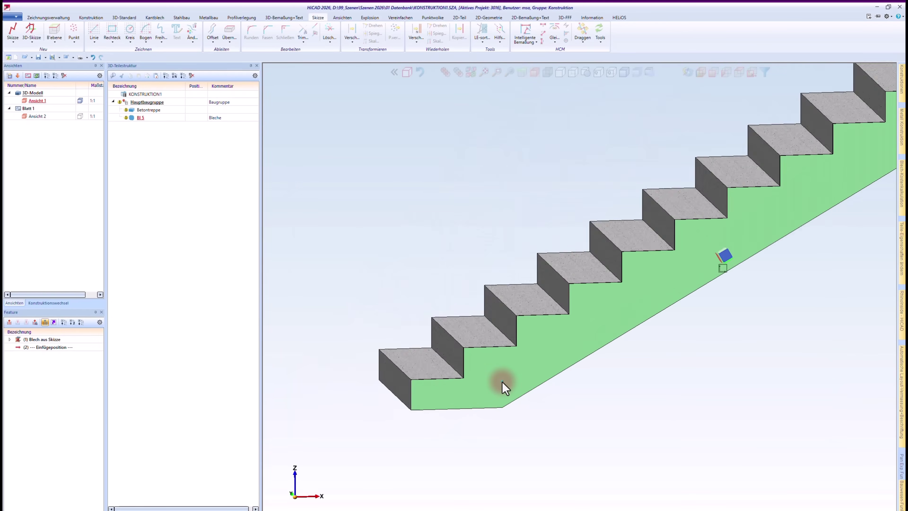
pyautogui.scroll(-5, 488, 346)
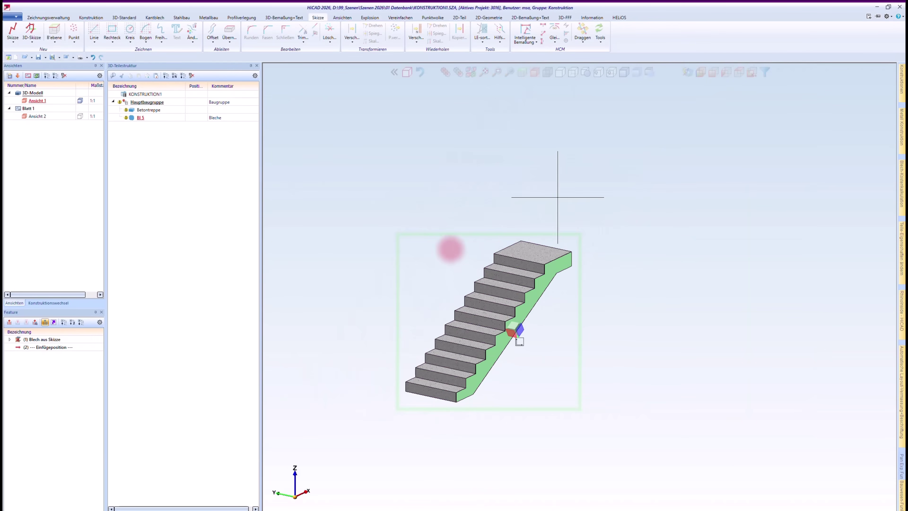
pyautogui.rightClick(445, 229)
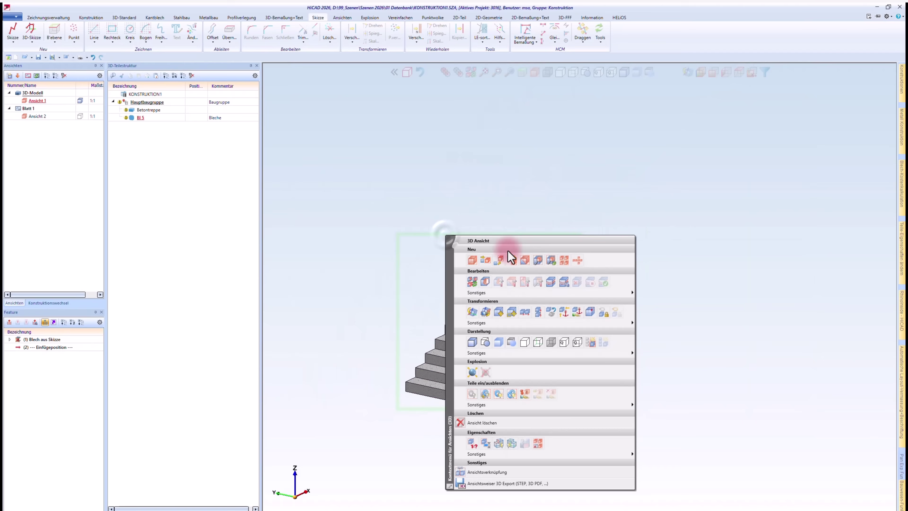
pyautogui.click(564, 260)
pyautogui.click(440, 288)
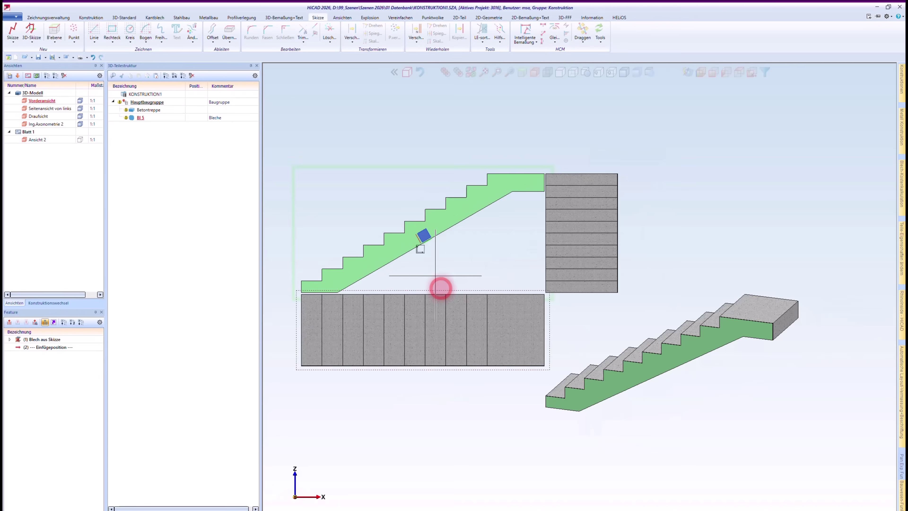
# Arrange the views: side view at right, axonometric lower right, top view below front
pyautogui.click(593, 210)
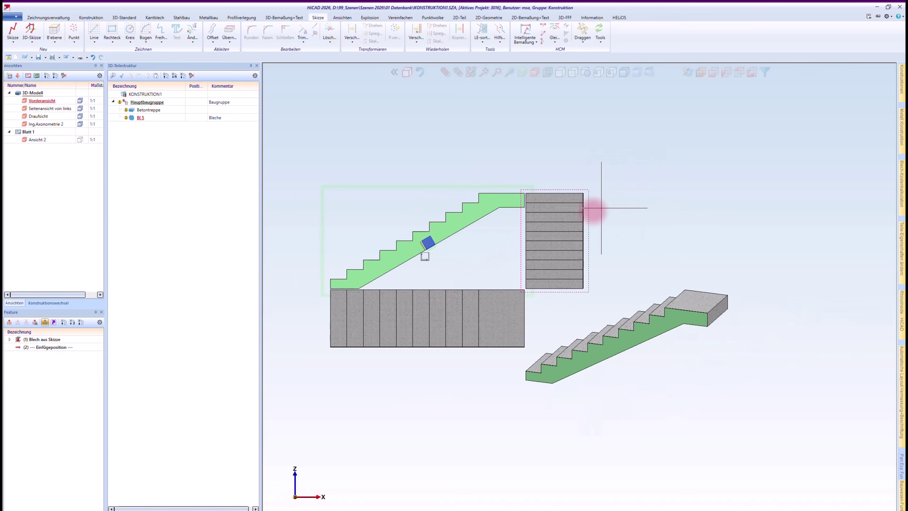
pyautogui.click(673, 210)
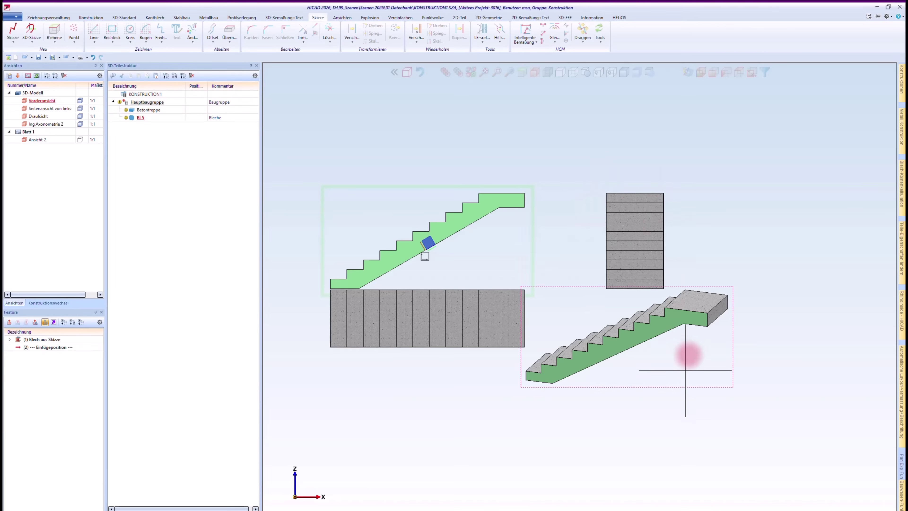
pyautogui.click(750, 439)
pyautogui.click(534, 325)
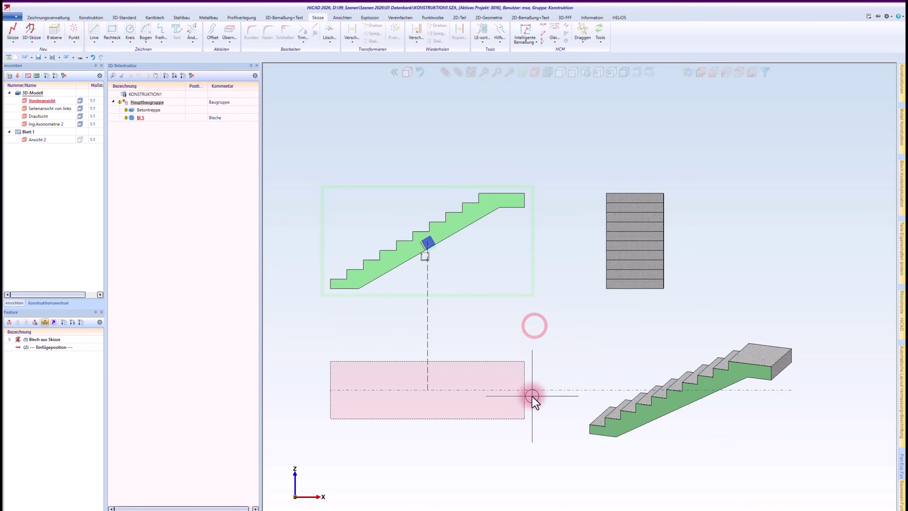
pyautogui.click(532, 396)
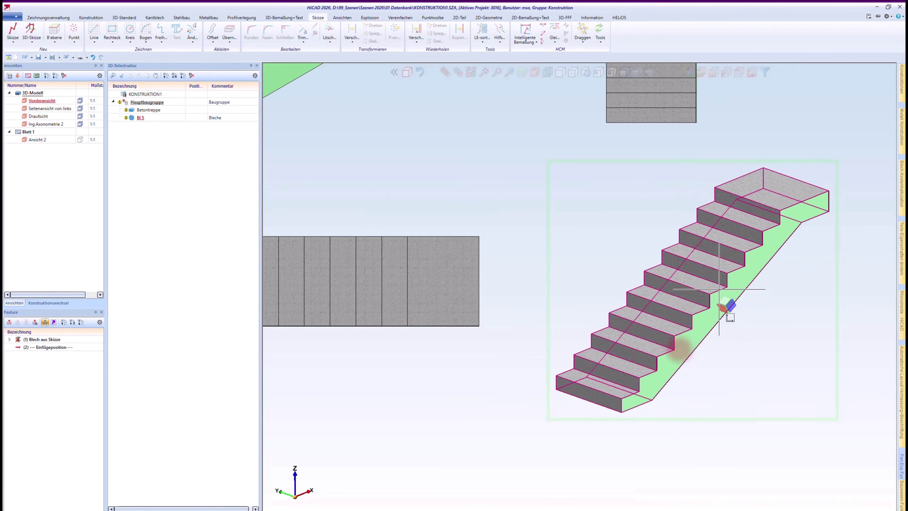
# Hide the green Bl 5 side plate and reopen the Bauwesen-Funktionen catalogue
pyautogui.click(691, 346)
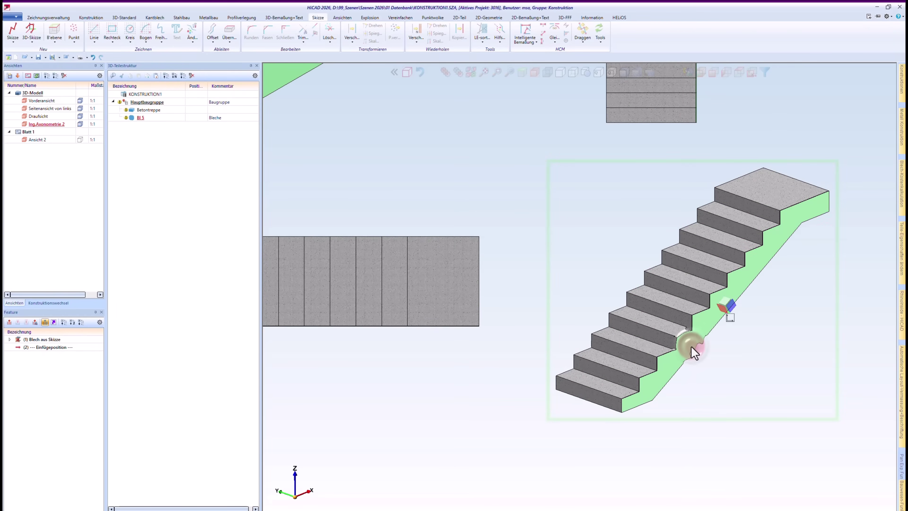
pyautogui.rightClick(691, 345)
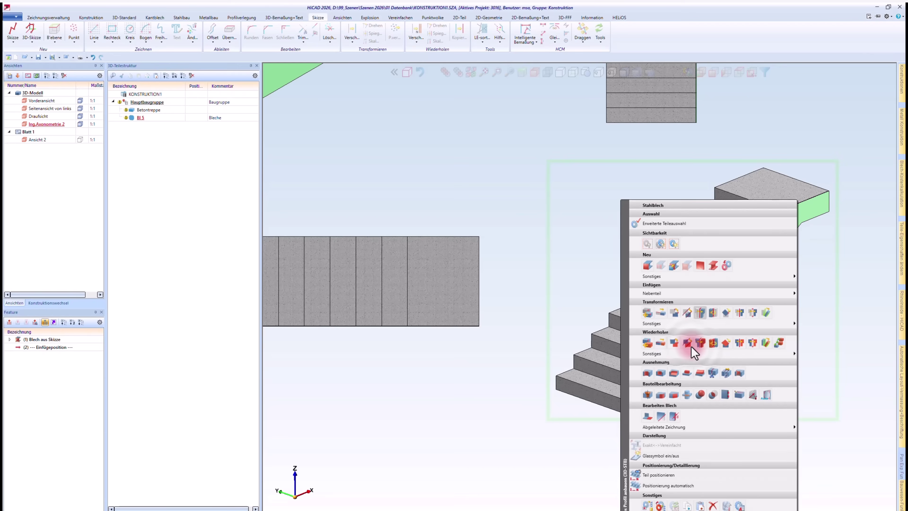
pyautogui.click(648, 243)
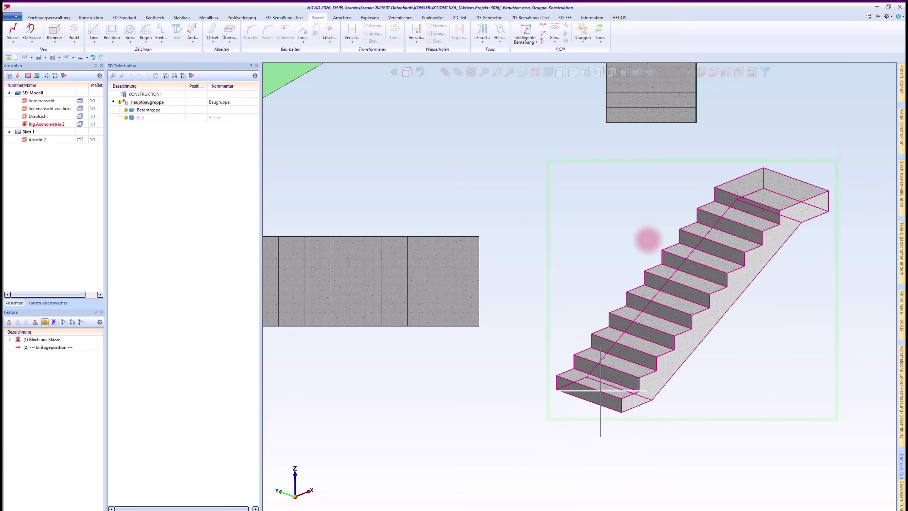
pyautogui.scroll(-2, 601, 390)
pyautogui.scroll(1, 712, 432)
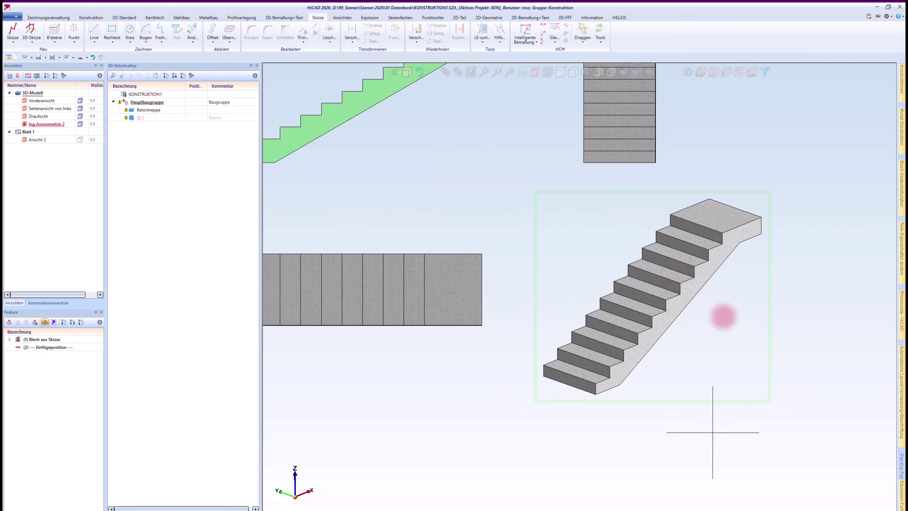
pyautogui.click(902, 500)
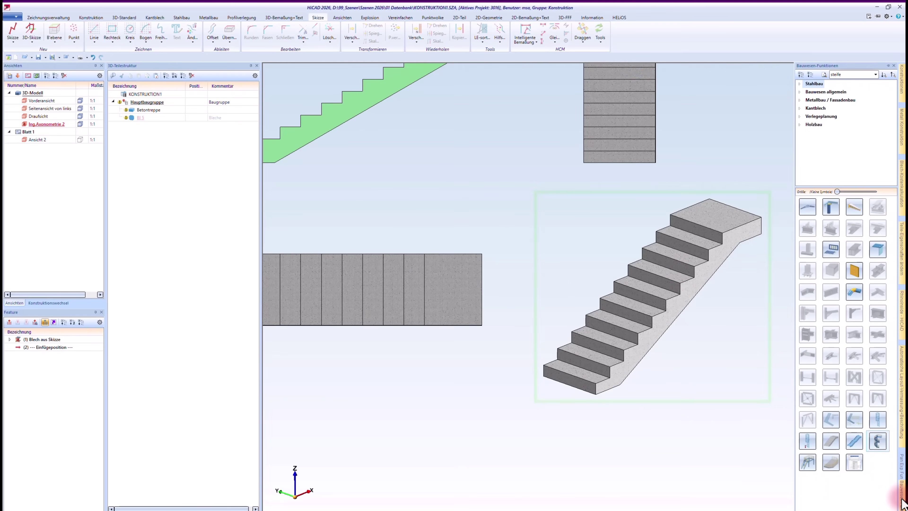
pyautogui.click(830, 464)
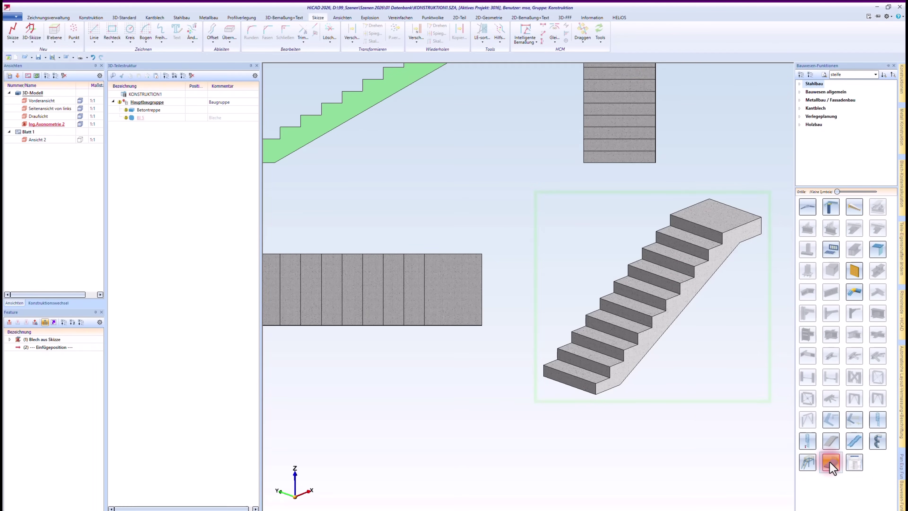
# Trace the railing path over the stair's bottom, sloped and top landing edges
pyautogui.click(830, 464)
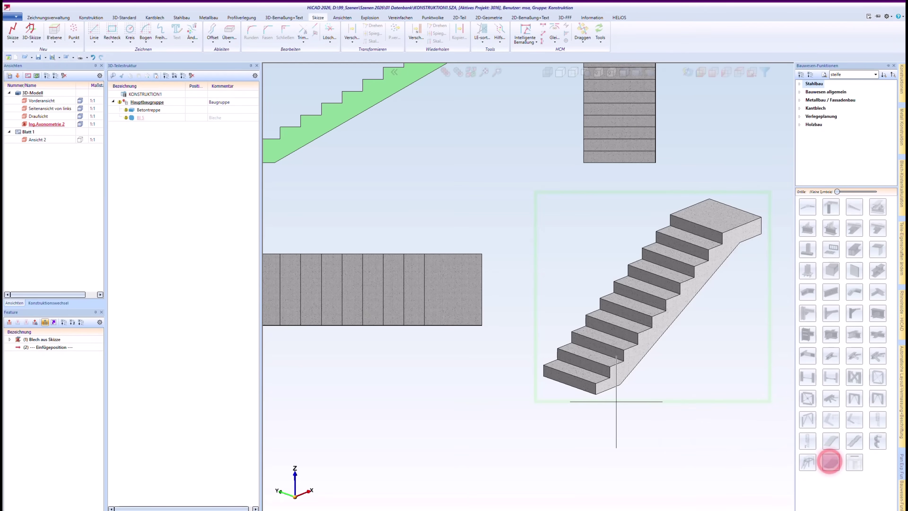
pyautogui.scroll(3, 607, 407)
pyautogui.click(594, 386)
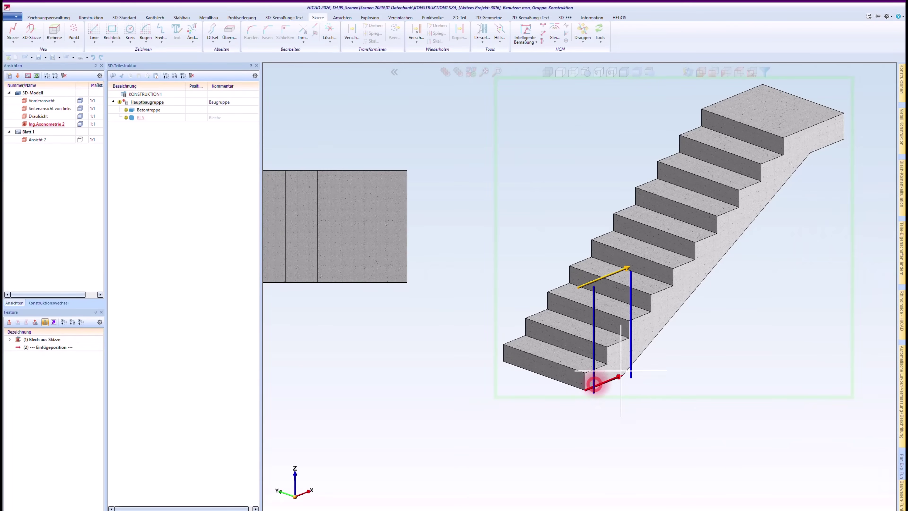
pyautogui.click(639, 356)
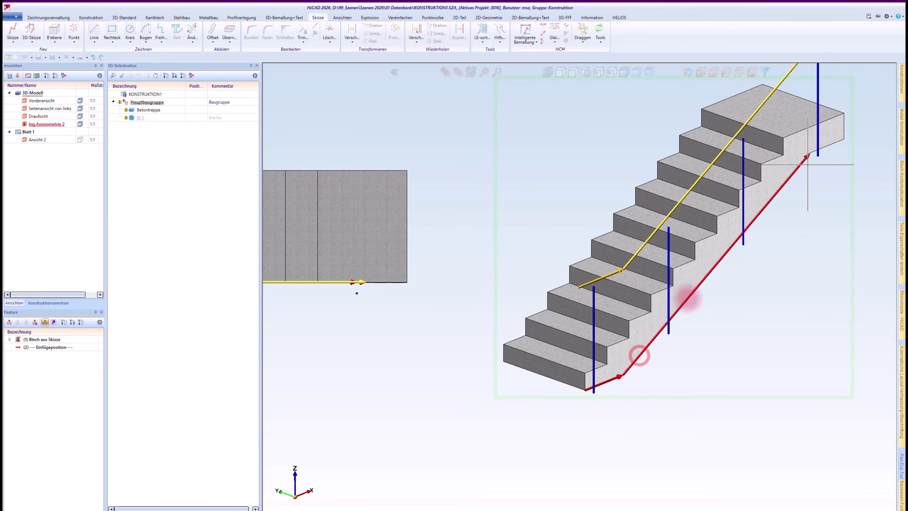
pyautogui.click(813, 152)
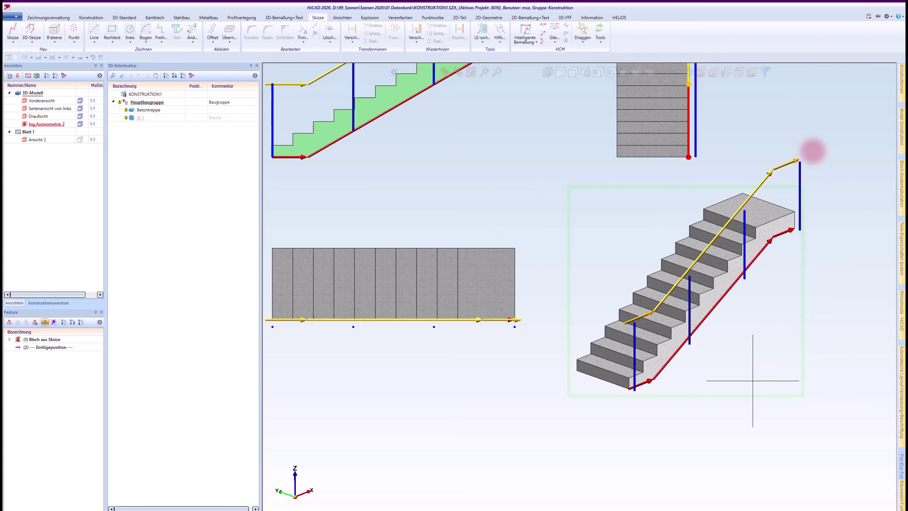
pyautogui.middleClick(781, 401)
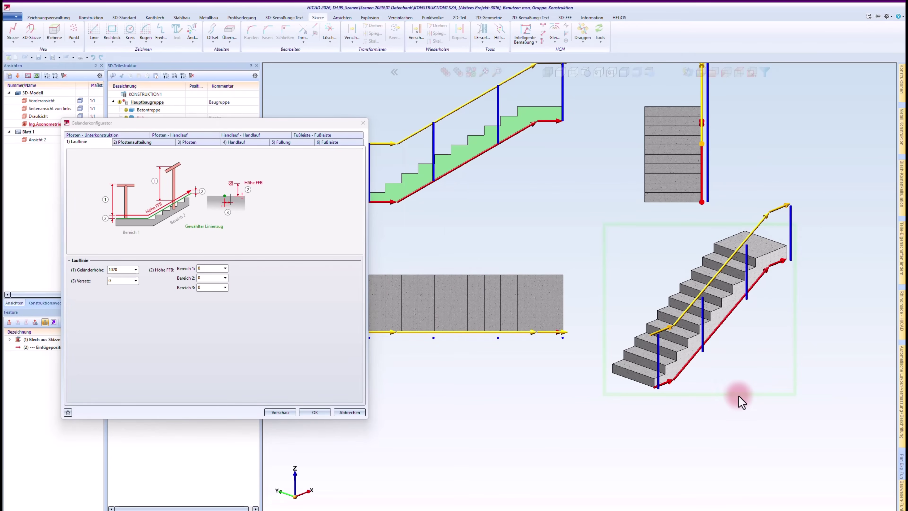
# Load the Stabgeländer Flachstahl railing preset and enter an offset of -25
pyautogui.click(68, 412)
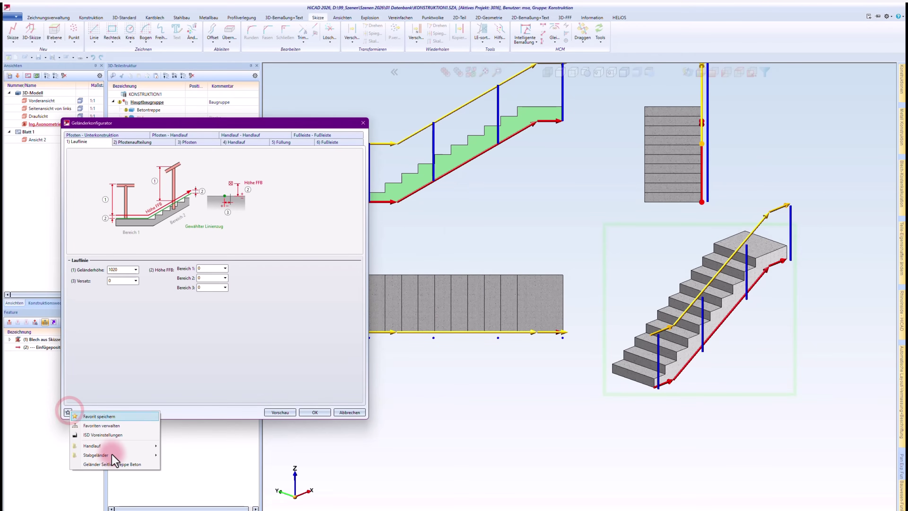
pyautogui.moveTo(95, 455)
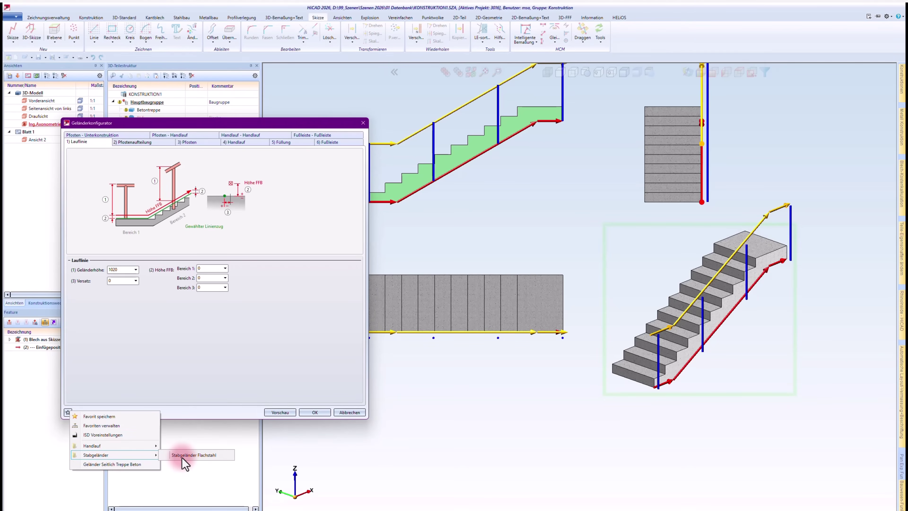
pyautogui.click(183, 455)
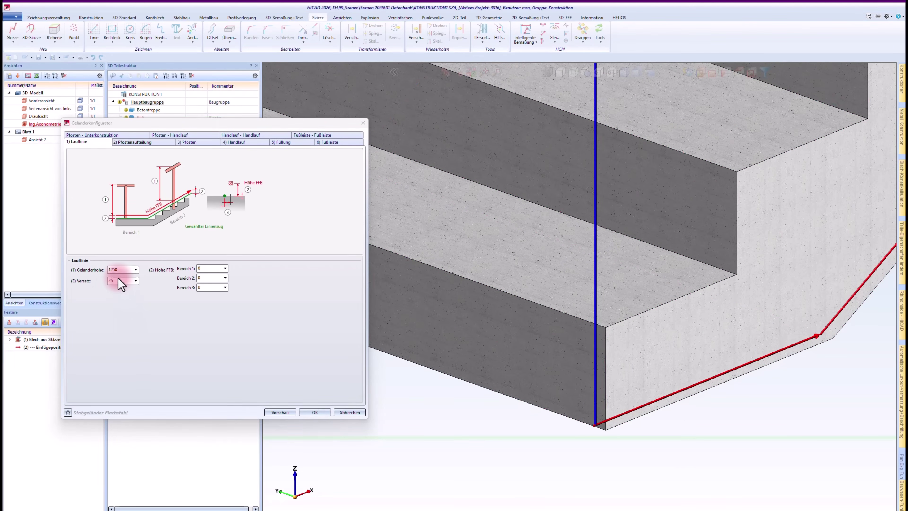
pyautogui.doubleClick(118, 278)
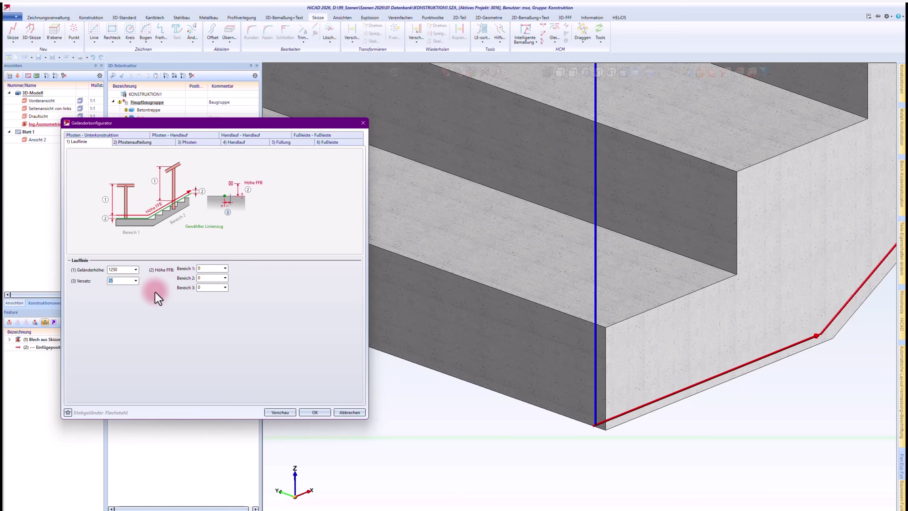
pyautogui.write('-25')
pyautogui.click(201, 268)
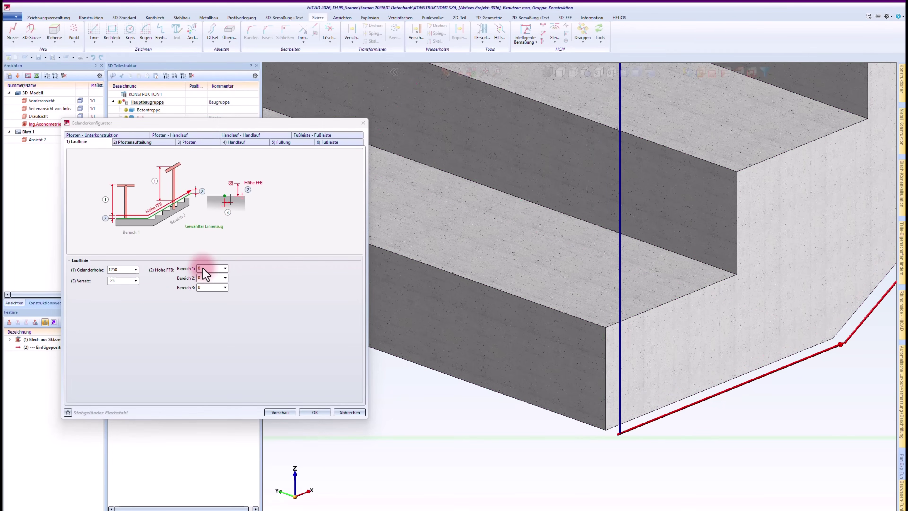
# Check the flat-steel post profile and change the railing offset to -30
pyautogui.click(197, 143)
pyautogui.click(154, 195)
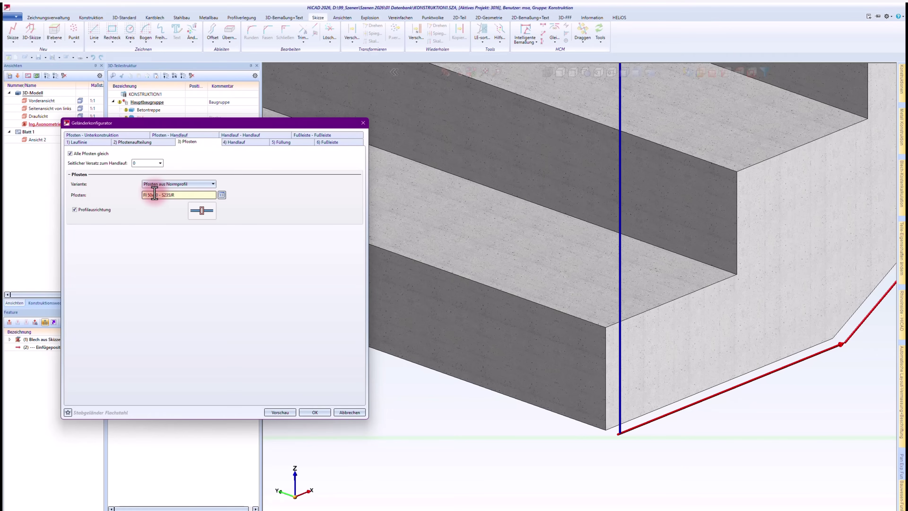
pyautogui.click(75, 141)
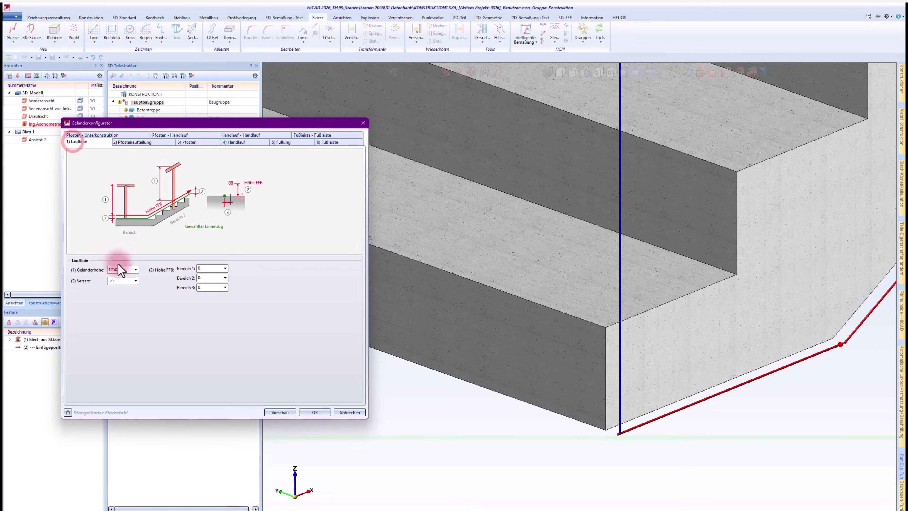
pyautogui.doubleClick(124, 280)
pyautogui.write('-30')
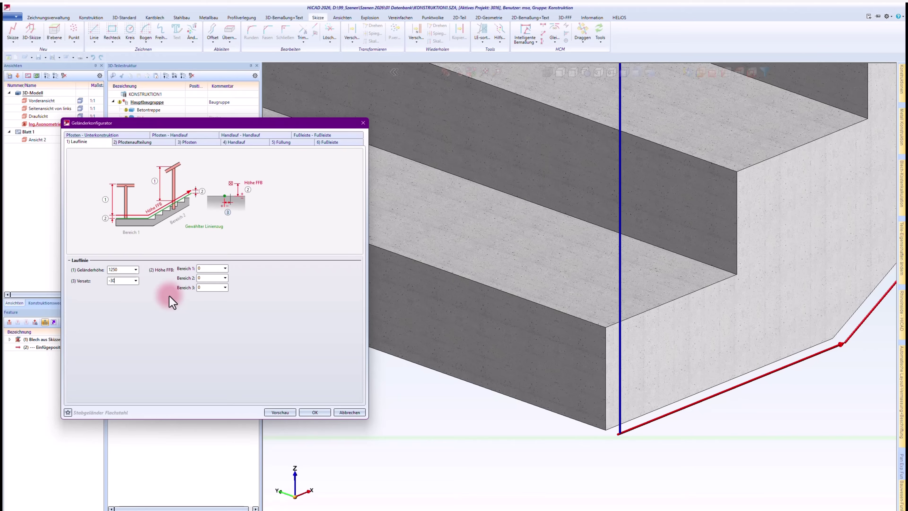
# Check the post end distance and preview posts spaced 1200 along the whole flight
pyautogui.click(126, 143)
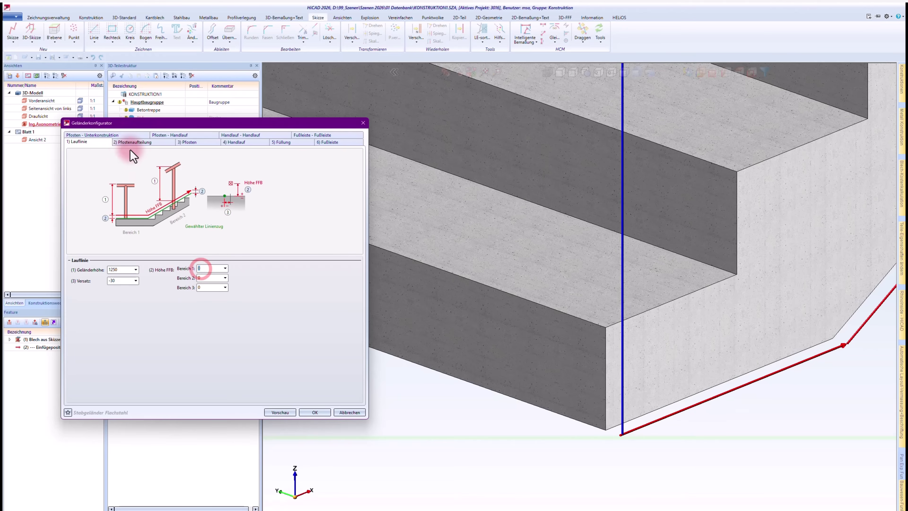
pyautogui.scroll(-2, 129, 150)
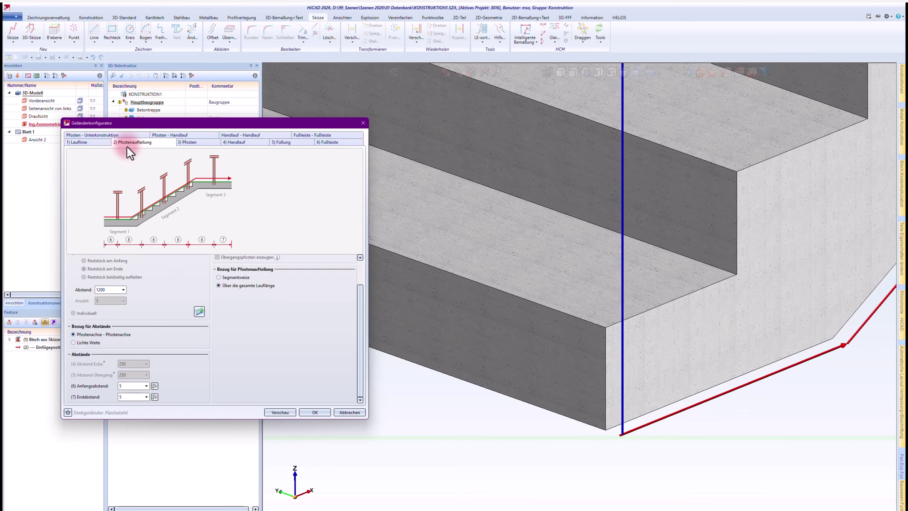
pyautogui.click(122, 397)
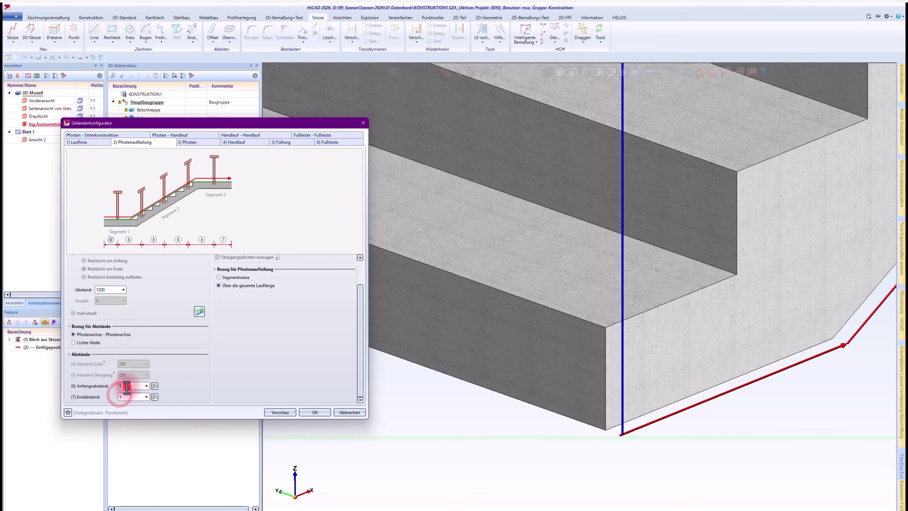
pyautogui.click(195, 315)
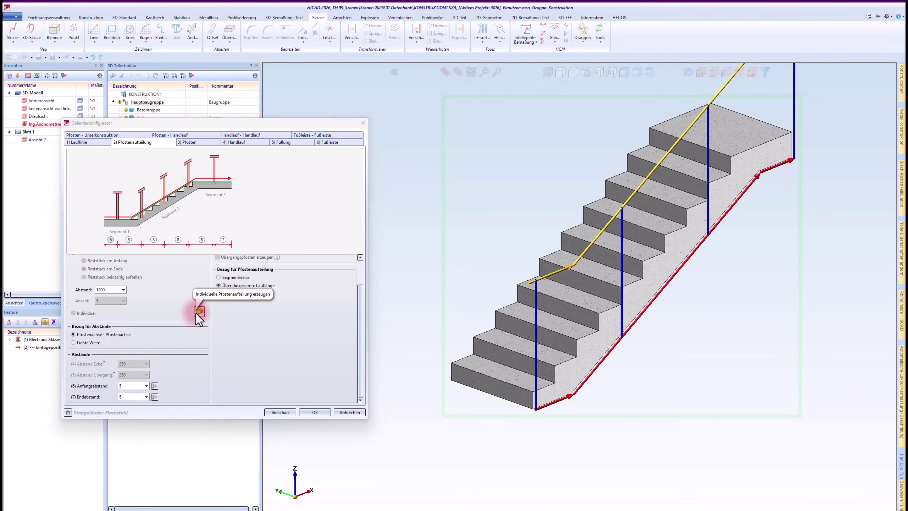
# End the preview and review the Fl 50x10 S235JR post profile and handrail settings
pyautogui.click(196, 313)
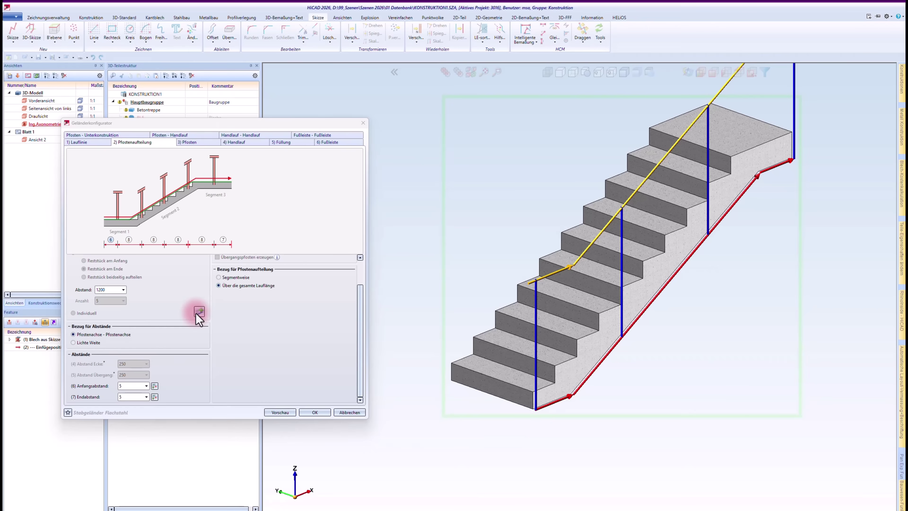
pyautogui.scroll(2, 199, 318)
pyautogui.click(197, 143)
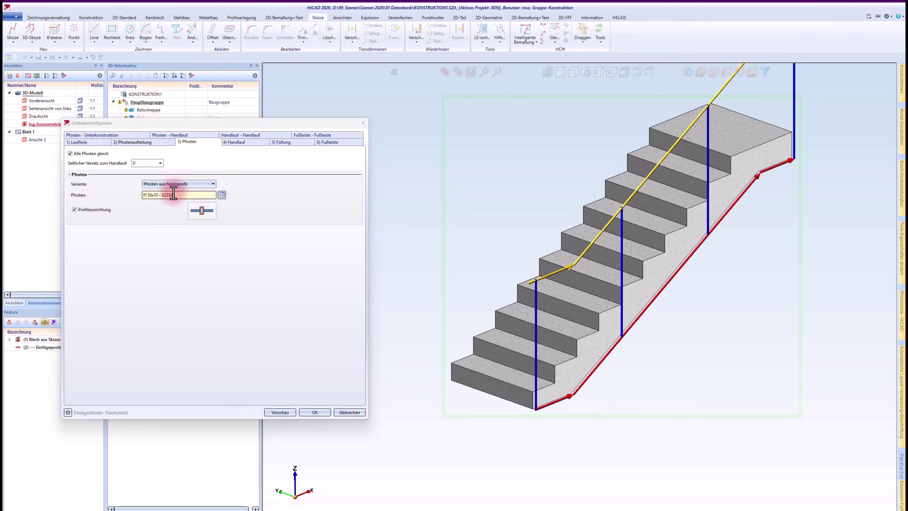
pyautogui.click(173, 193)
pyautogui.click(239, 143)
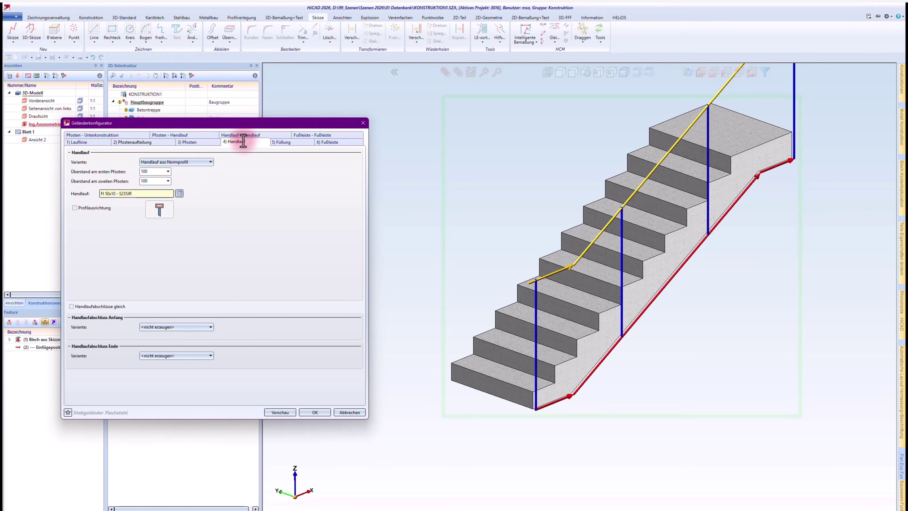
# Review the Fl 50x5 S235JR vertical bar infill at 120 spacing, then the post substructure
pyautogui.click(289, 143)
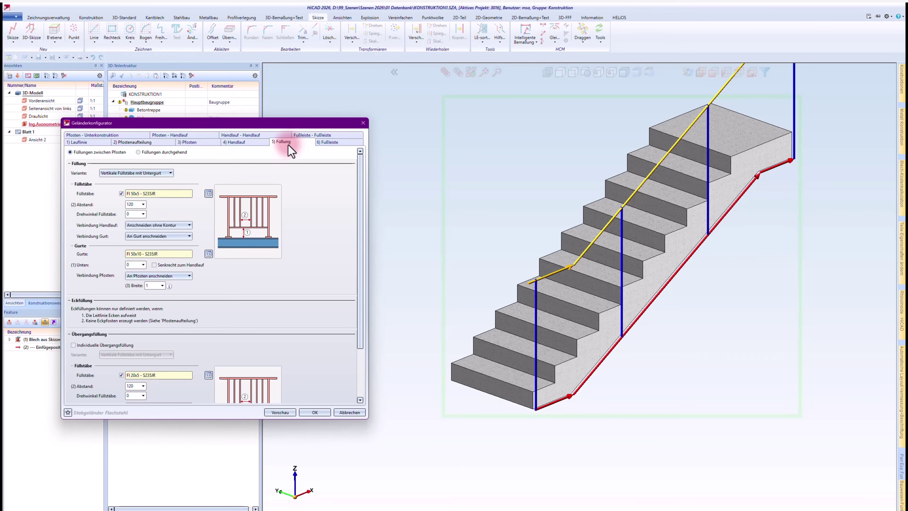
pyautogui.click(127, 193)
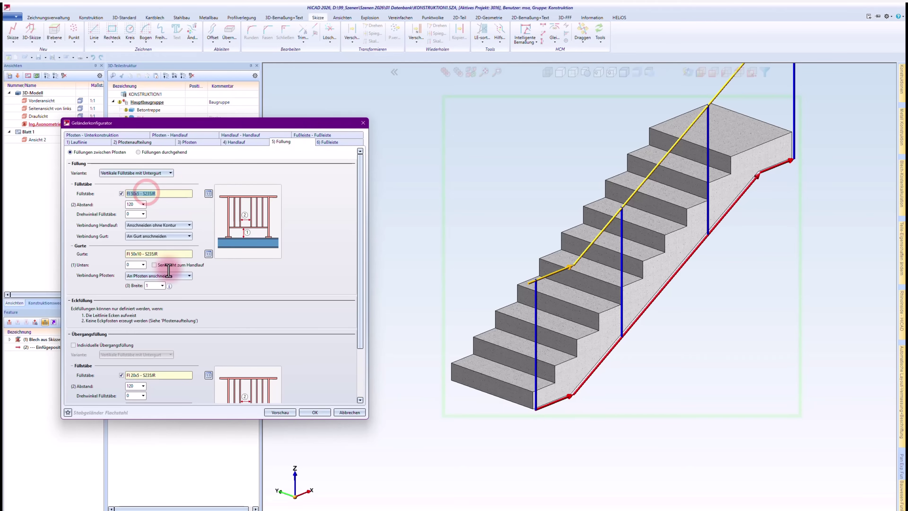
pyautogui.scroll(-2, 172, 276)
pyautogui.scroll(1, 172, 275)
pyautogui.scroll(-1, 172, 270)
pyautogui.scroll(1, 197, 229)
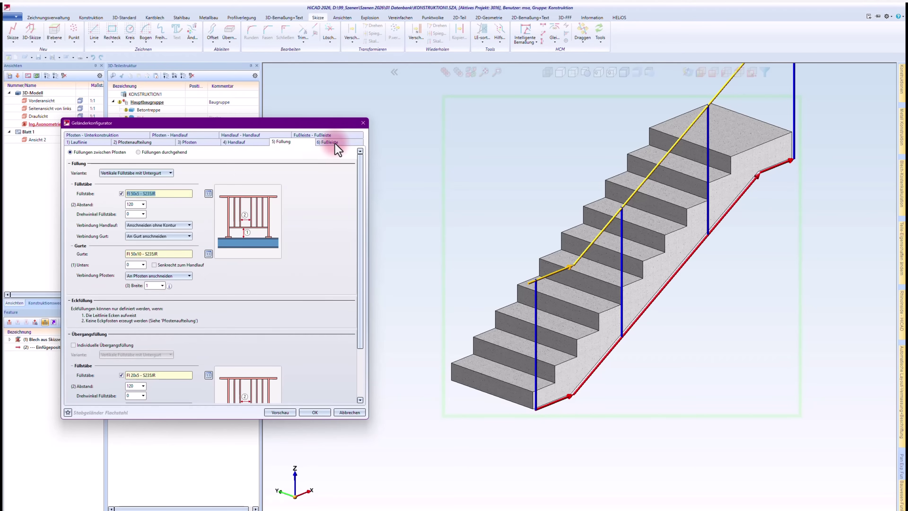
pyautogui.click(328, 142)
pyautogui.click(106, 135)
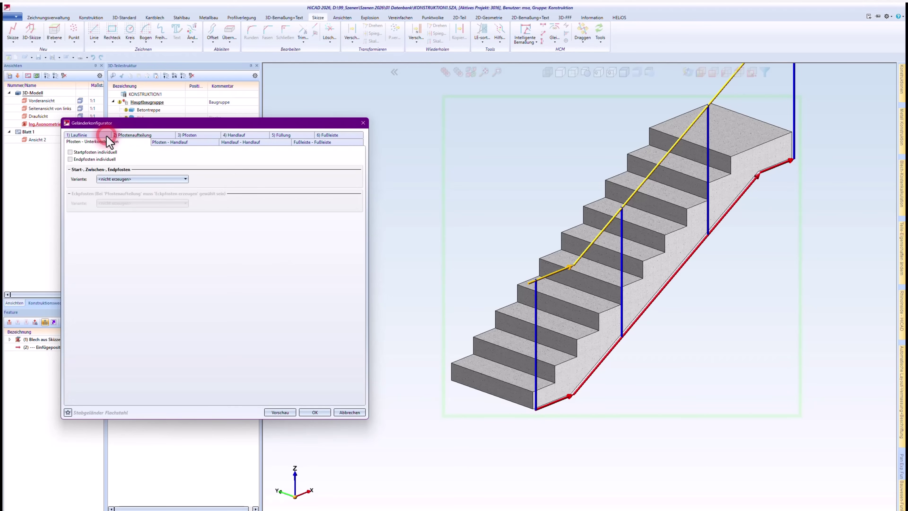
# Check post-to-handrail and handrail-to-handrail connections, then create the Stabgeländer Flachstahl railing
pyautogui.click(175, 142)
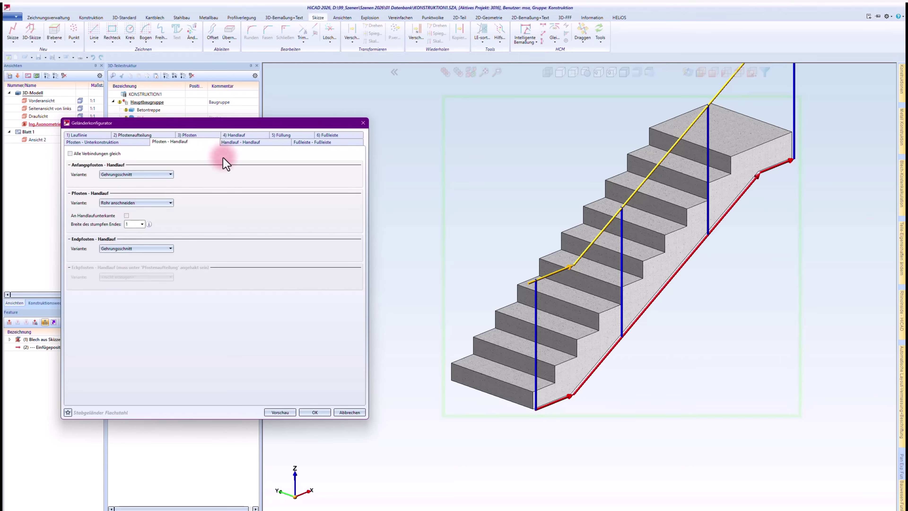
pyautogui.click(250, 143)
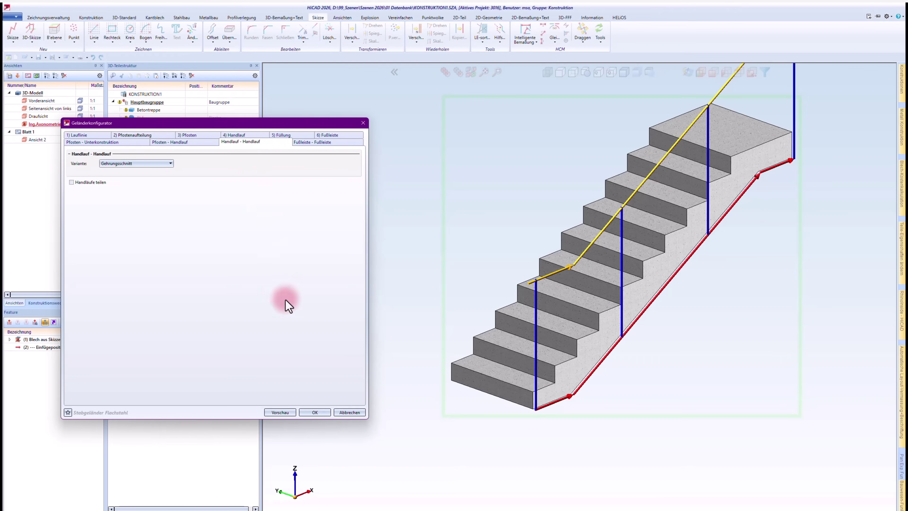
pyautogui.click(314, 412)
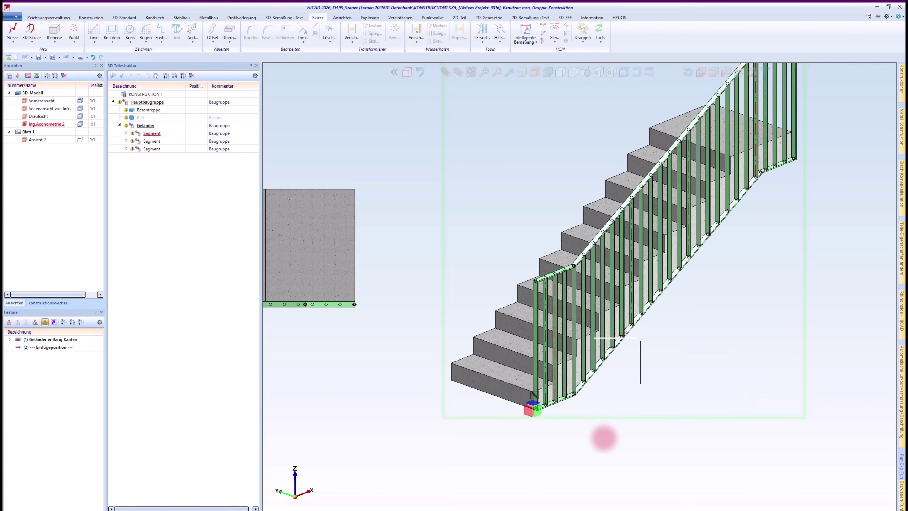
# Orbit and zoom around the railing base to inspect the first post and bars, then exit the sketch
pyautogui.scroll(3, 749, 244)
pyautogui.scroll(-2, 709, 283)
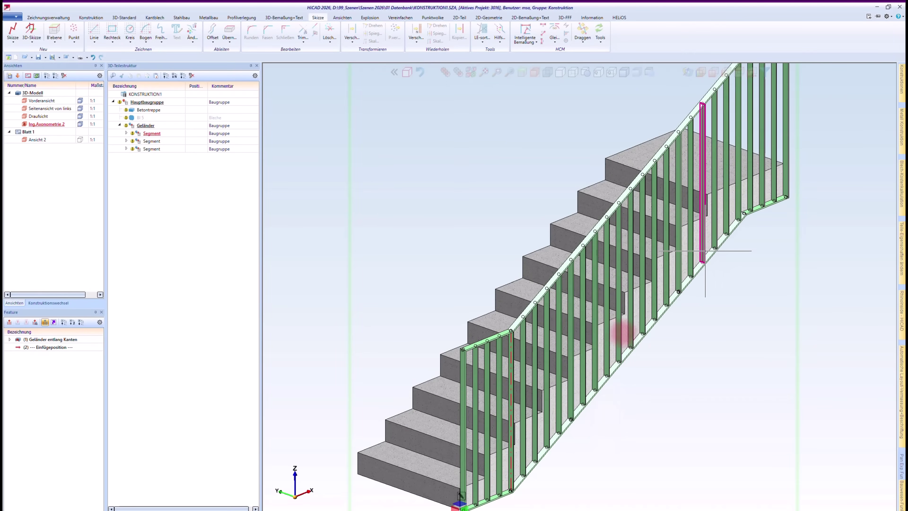
pyautogui.middleClick(637, 254)
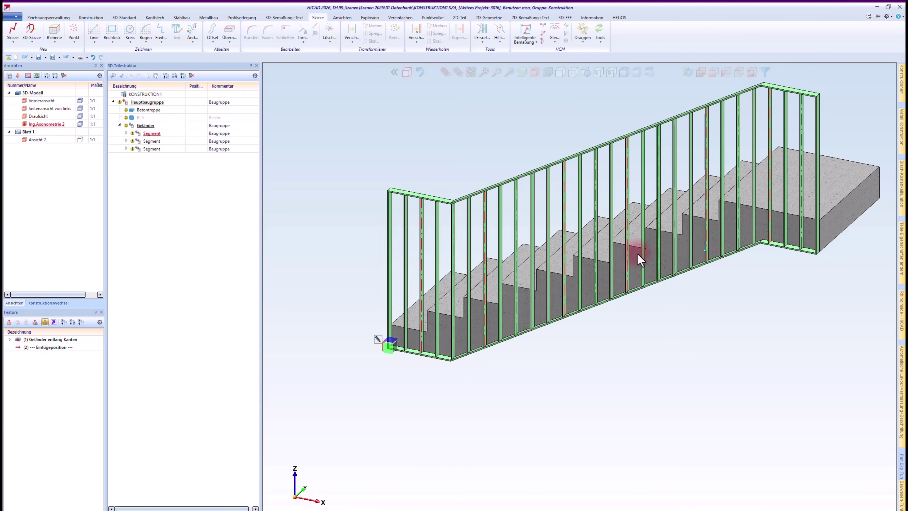
pyautogui.click(637, 253)
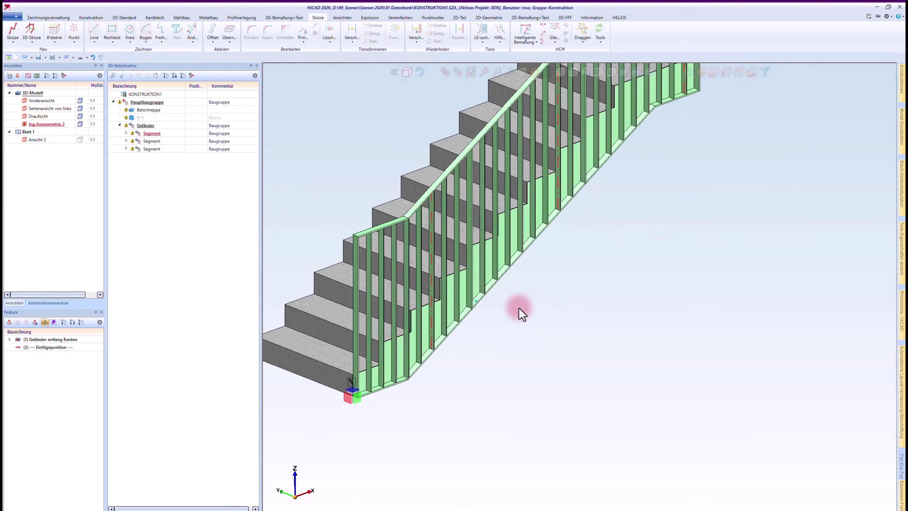
pyautogui.scroll(5, 484, 336)
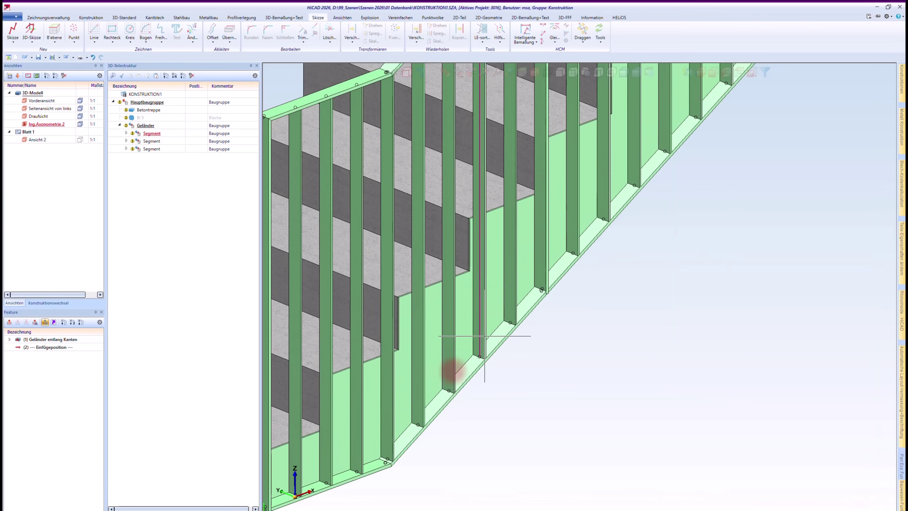
pyautogui.moveTo(361, 461); pyautogui.dragTo(543, 430, button='middle')
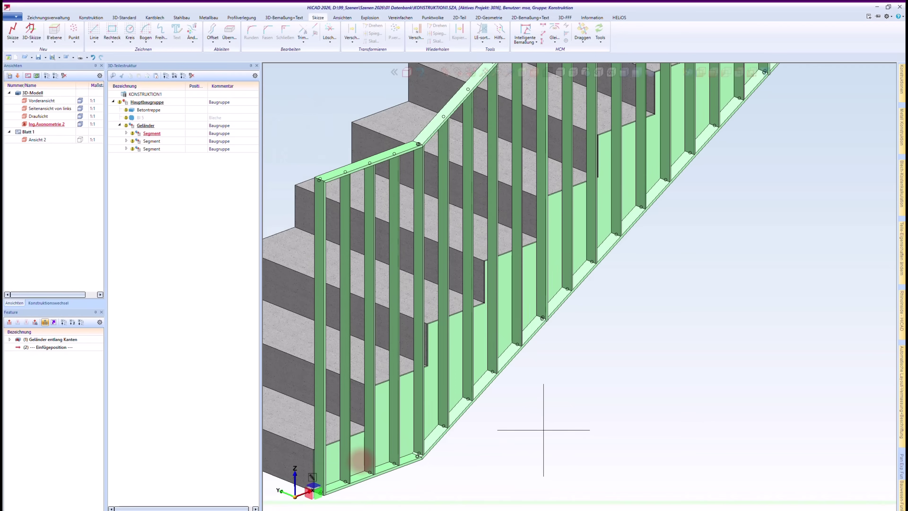
pyautogui.scroll(-3, 512, 253)
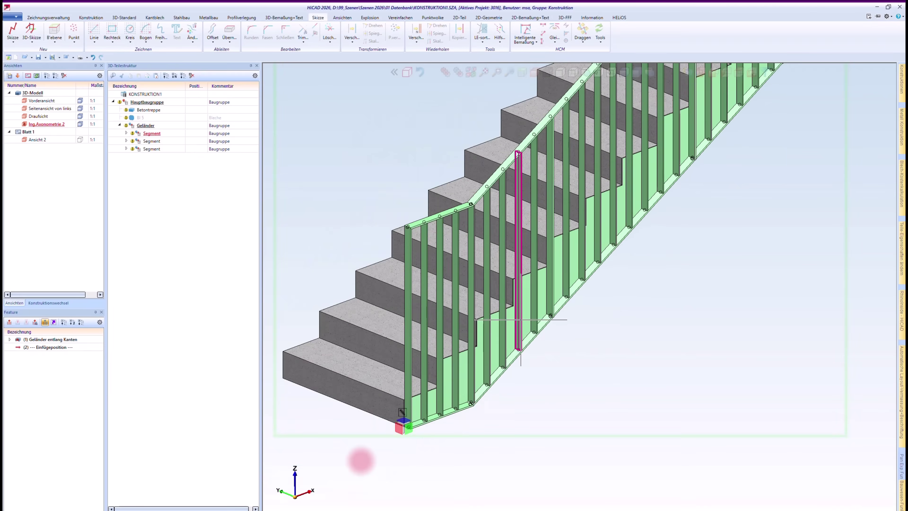
pyautogui.scroll(4, 414, 417)
pyautogui.scroll(3, 415, 417)
pyautogui.moveTo(361, 462); pyautogui.dragTo(360, 463, button='middle')
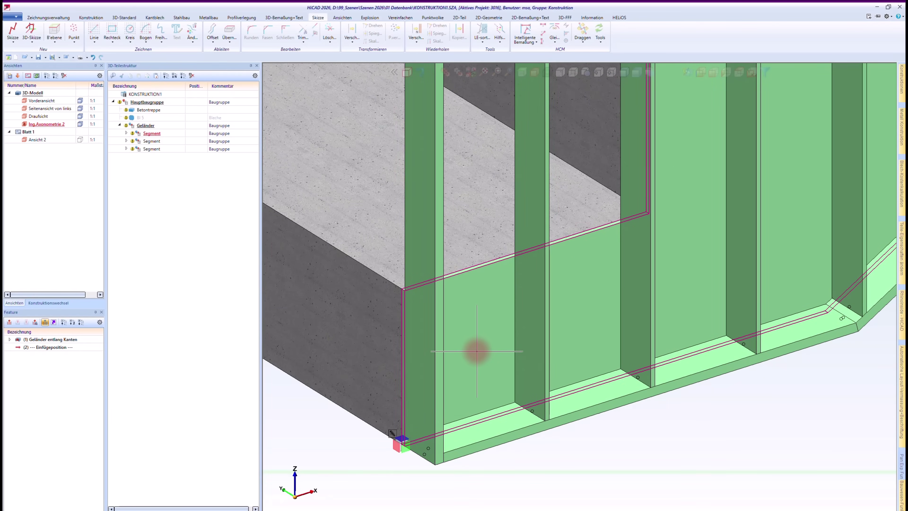
pyautogui.click(658, 456)
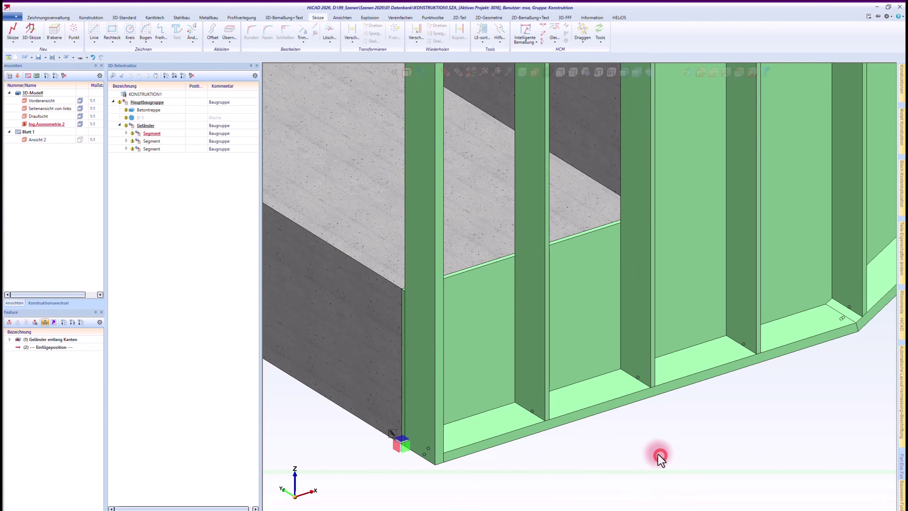
# Move the side plate Bl 5 into the Geländer assembly
pyautogui.click(474, 317)
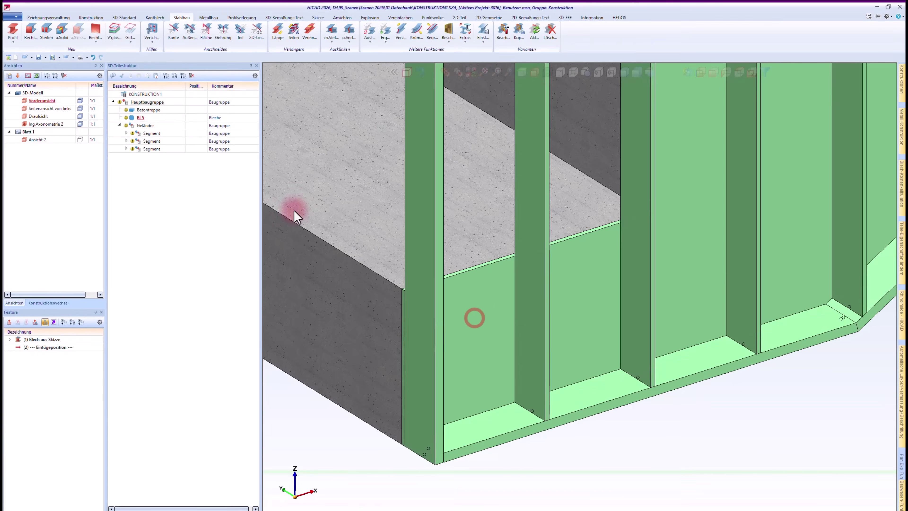
pyautogui.click(142, 118)
pyautogui.moveTo(139, 120); pyautogui.dragTo(147, 125)
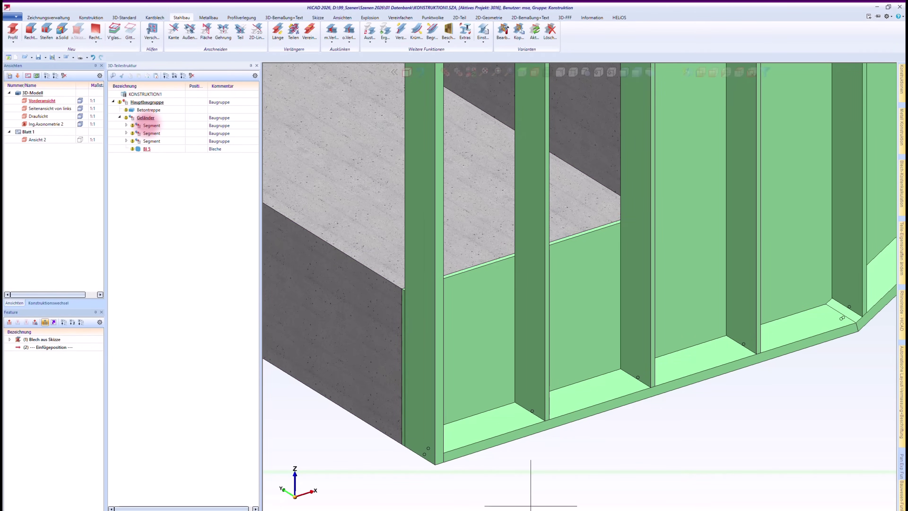
pyautogui.scroll(-3, 464, 322)
pyautogui.scroll(-3, 395, 162)
pyautogui.scroll(-2, 442, 236)
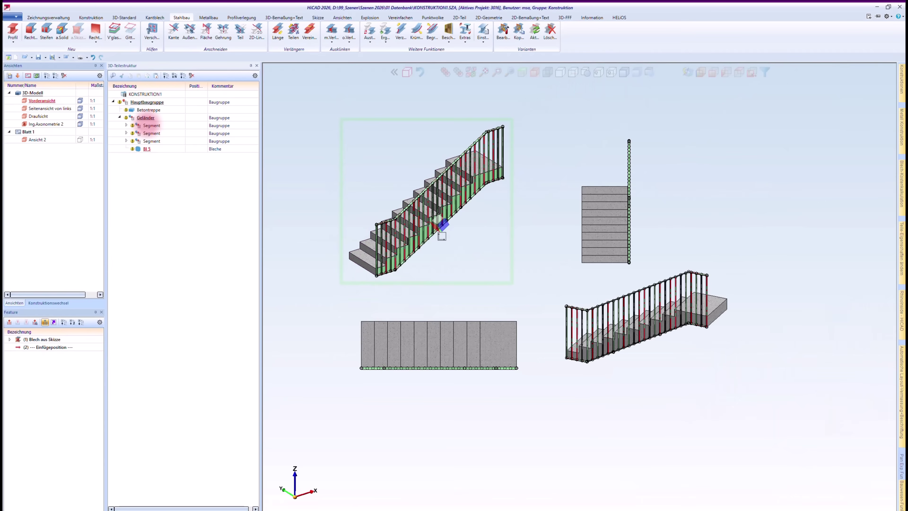
pyautogui.scroll(5, 442, 236)
# Tilt the view over the stair and bring up the Bauwesen-Funktionen panel
pyautogui.moveTo(382, 213); pyautogui.dragTo(648, 313, button='middle')
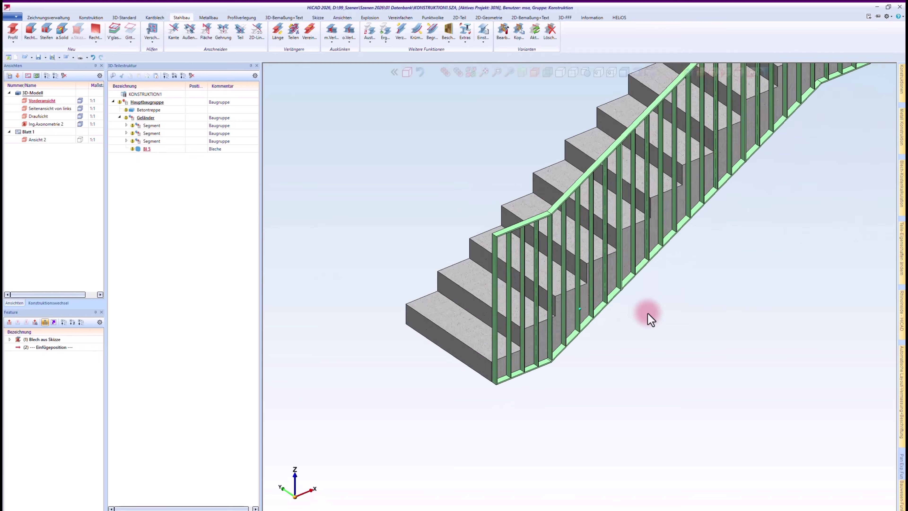
pyautogui.scroll(-2, 647, 313)
pyautogui.scroll(-1, 647, 313)
pyautogui.scroll(-1, 647, 313)
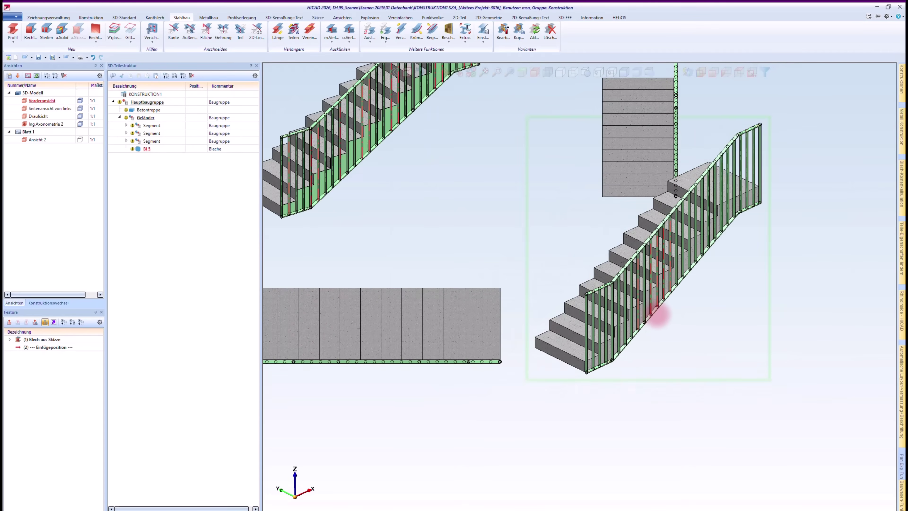
pyautogui.scroll(-1, 658, 315)
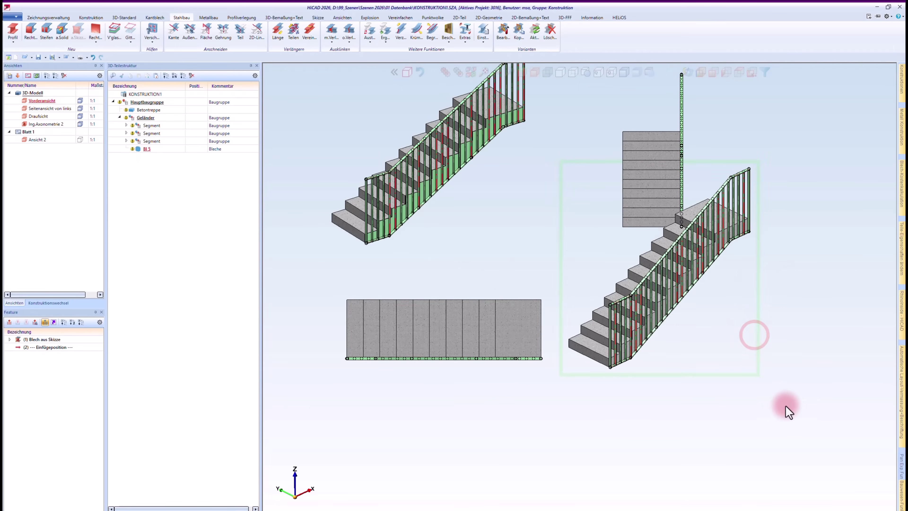
pyautogui.scroll(-2, 787, 406)
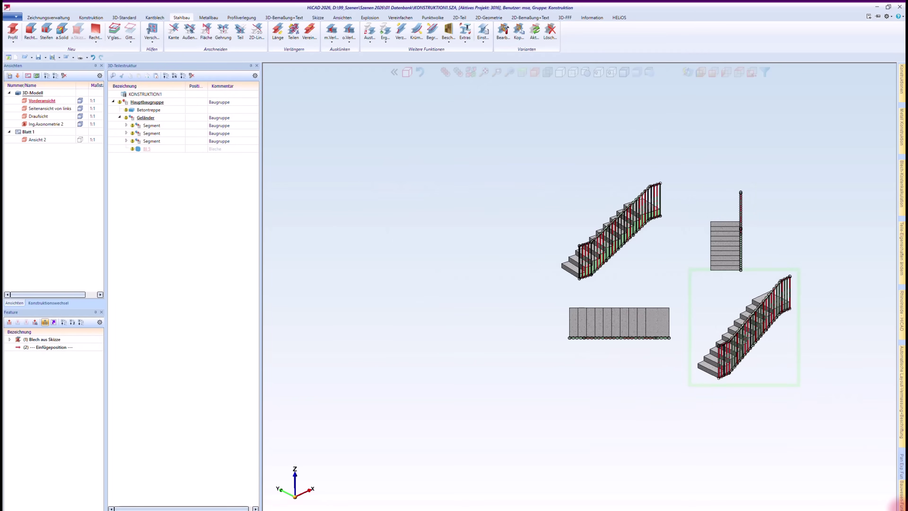
pyautogui.click(901, 504)
# Start a railing along the bar railing's bottom edges, including the right diagonal edge
pyautogui.click(829, 464)
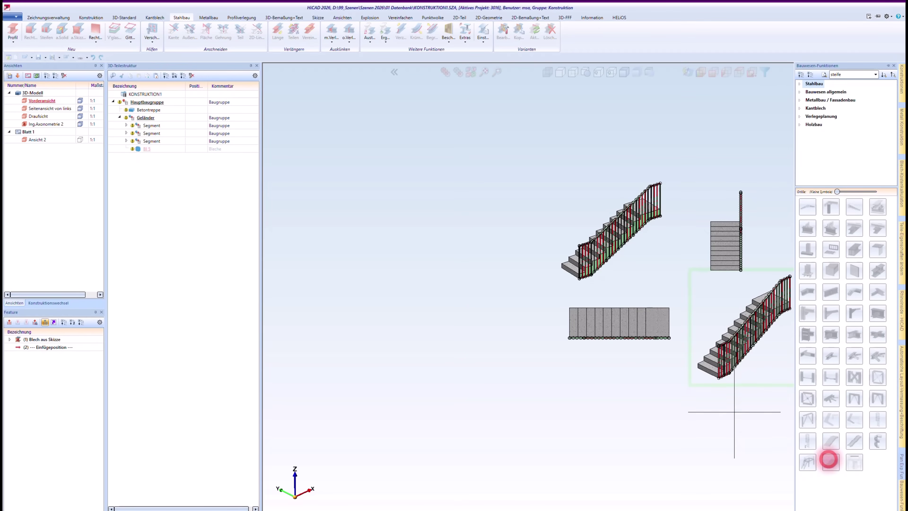
pyautogui.scroll(2, 754, 385)
pyautogui.scroll(3, 607, 340)
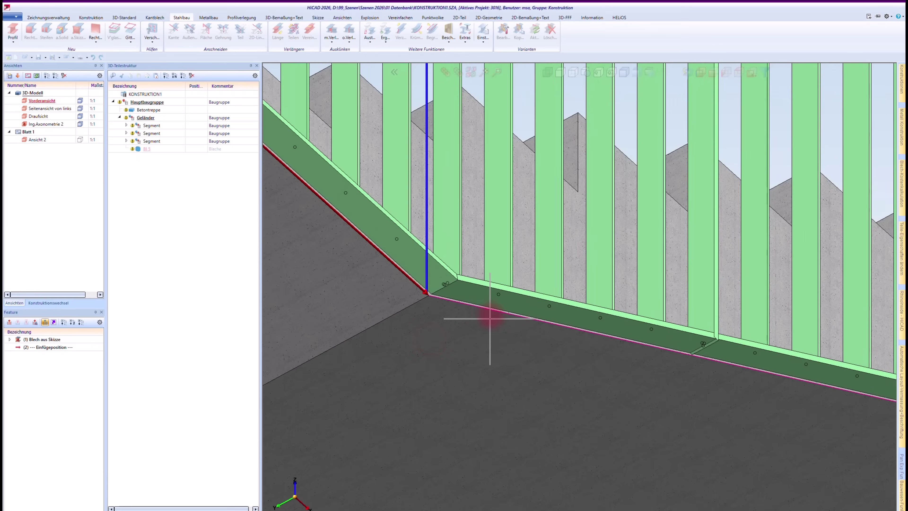
pyautogui.click(491, 315)
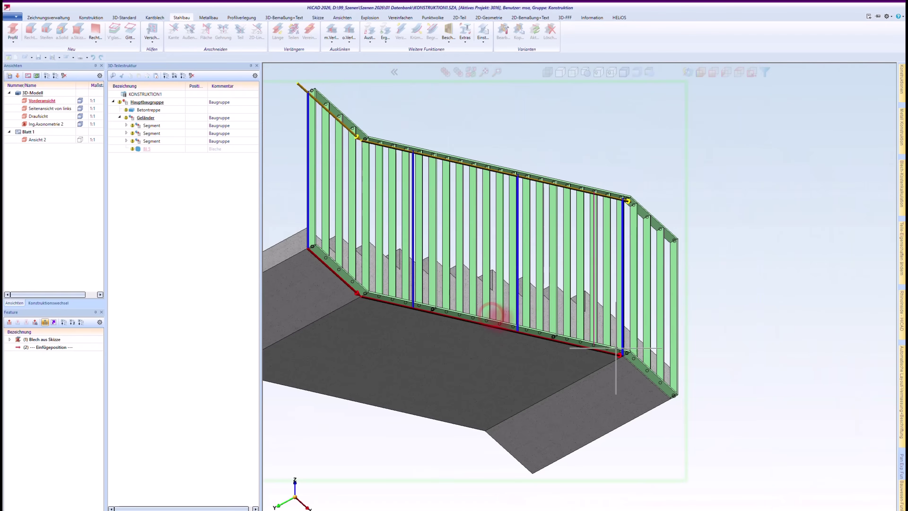
pyautogui.scroll(3, 608, 349)
pyautogui.click(599, 361)
pyautogui.scroll(-3, 594, 359)
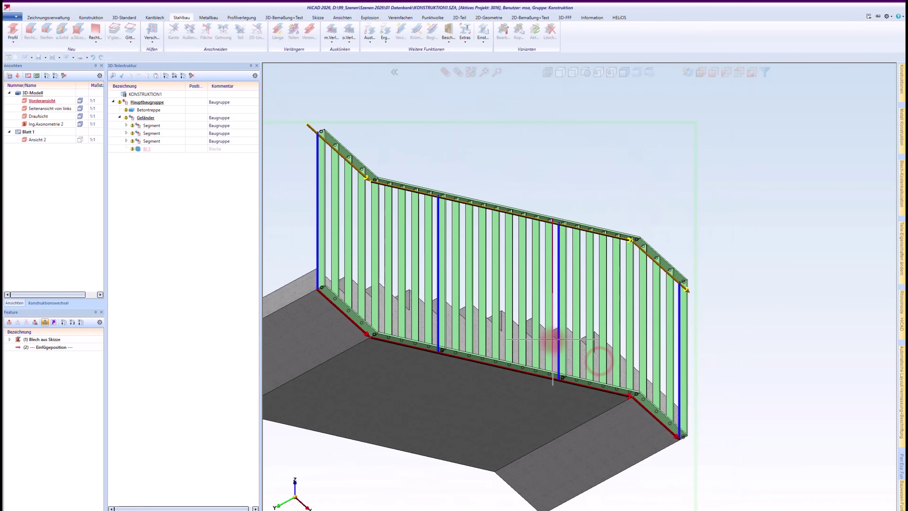
pyautogui.moveTo(553, 342); pyautogui.dragTo(676, 381, button='middle')
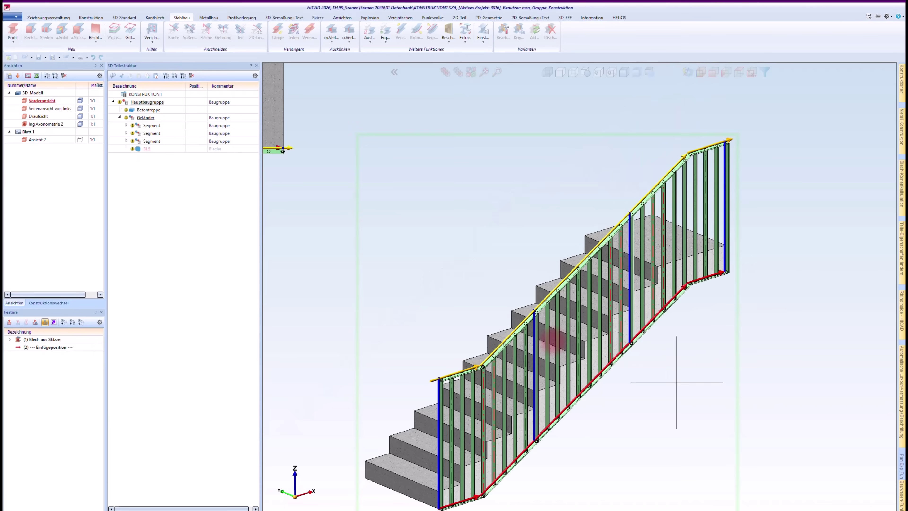
pyautogui.scroll(-3, 676, 382)
pyautogui.scroll(5, 608, 361)
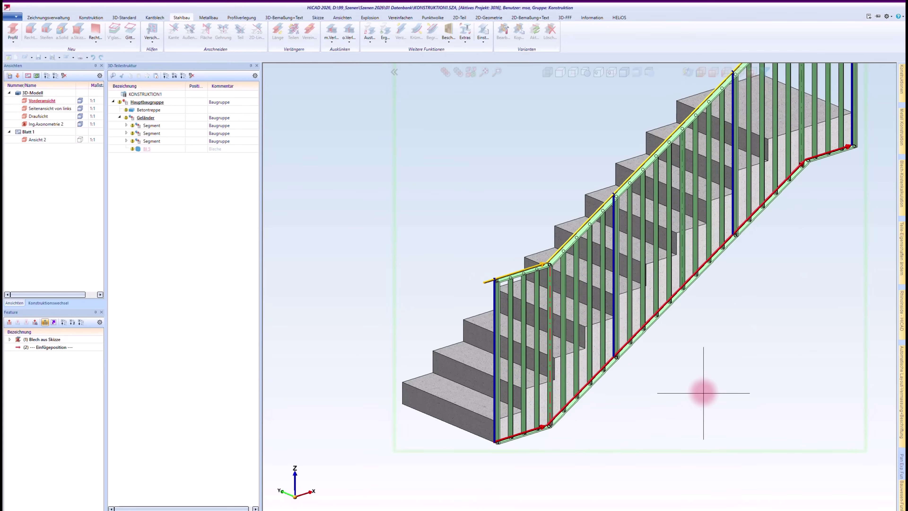
# Load the 'Handlauf mit Rundkonsole' favourite with height 1020 and confirm offset 90
pyautogui.middleClick(703, 392)
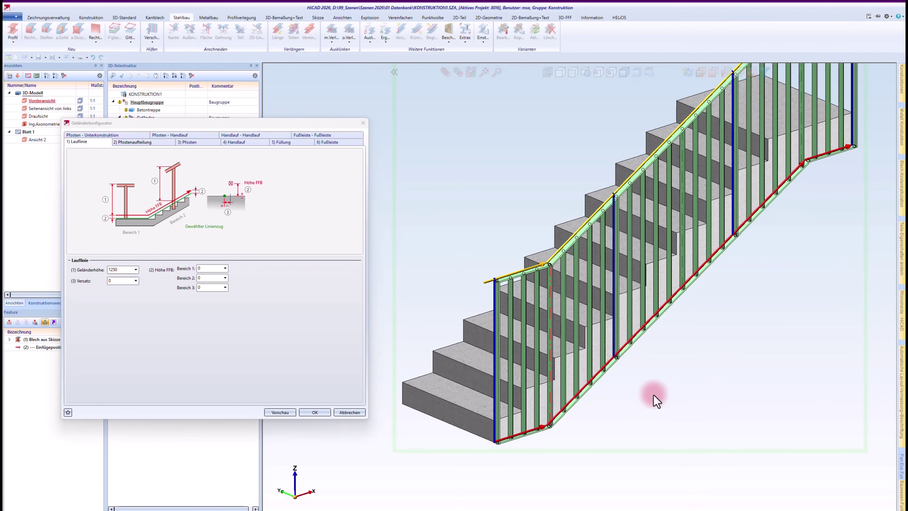
pyautogui.click(68, 412)
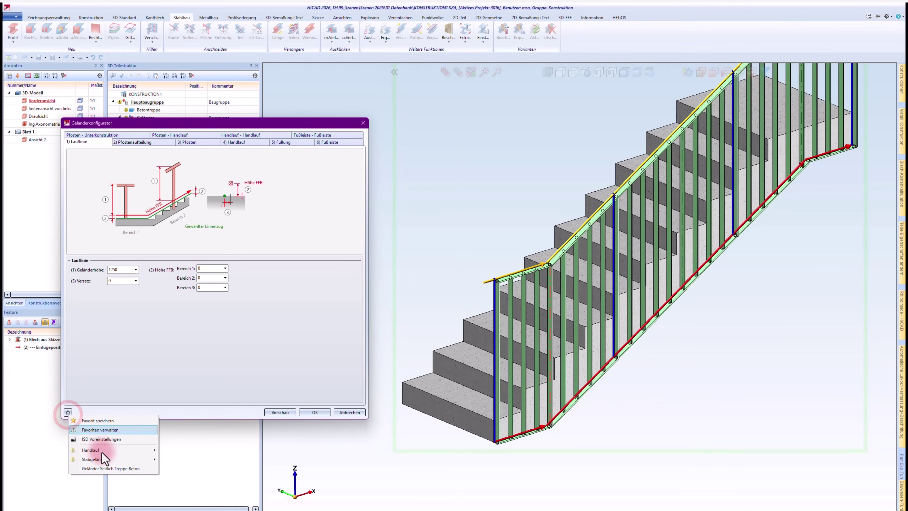
pyautogui.moveTo(106, 450)
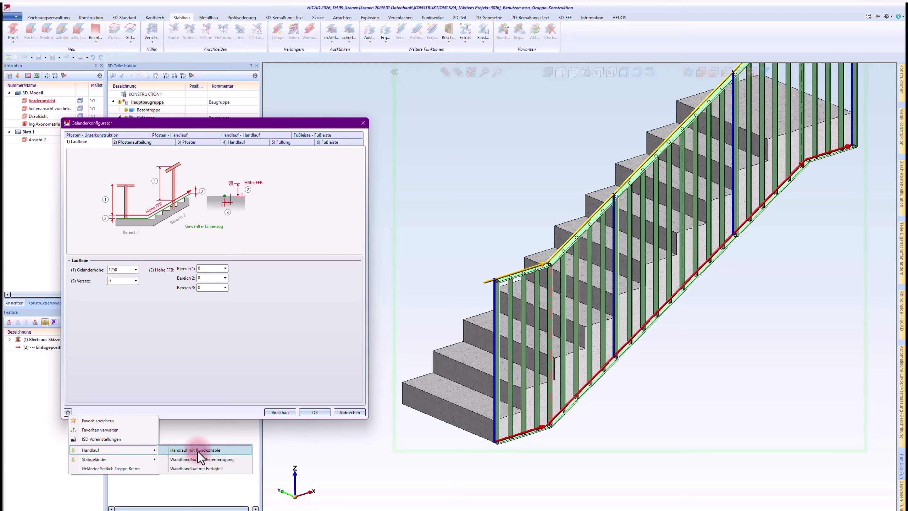
pyautogui.click(209, 451)
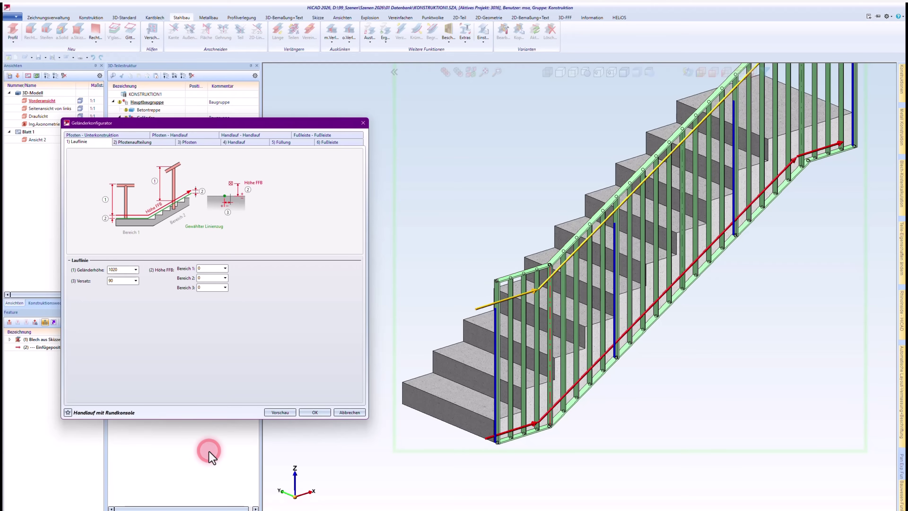
pyautogui.doubleClick(113, 280)
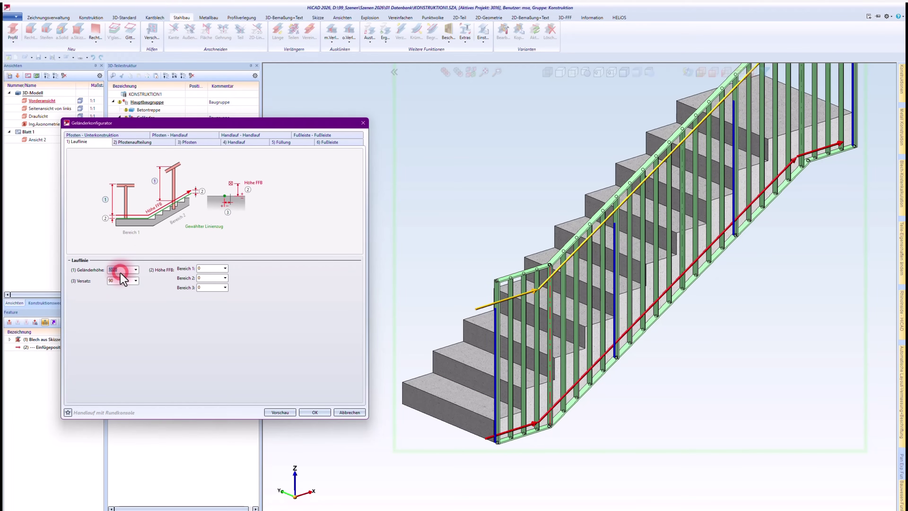
pyautogui.write('1020')
pyautogui.click(120, 282)
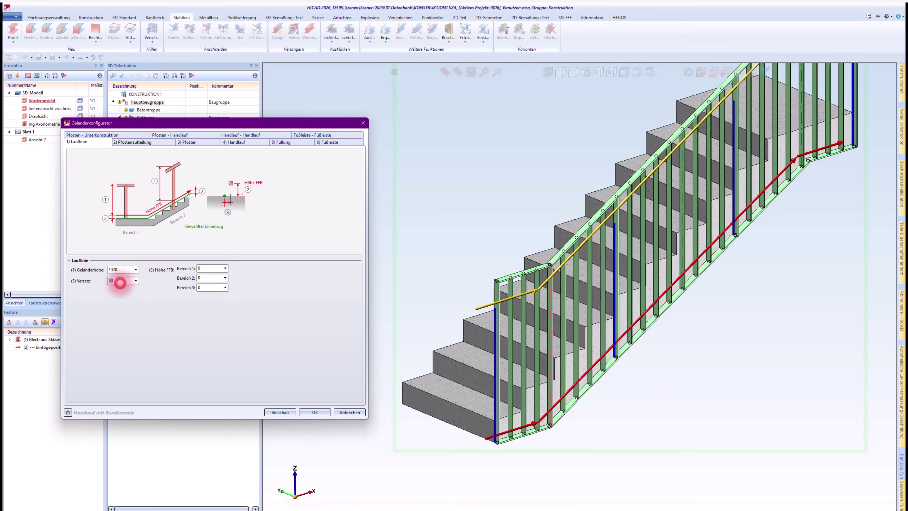
pyautogui.click(120, 284)
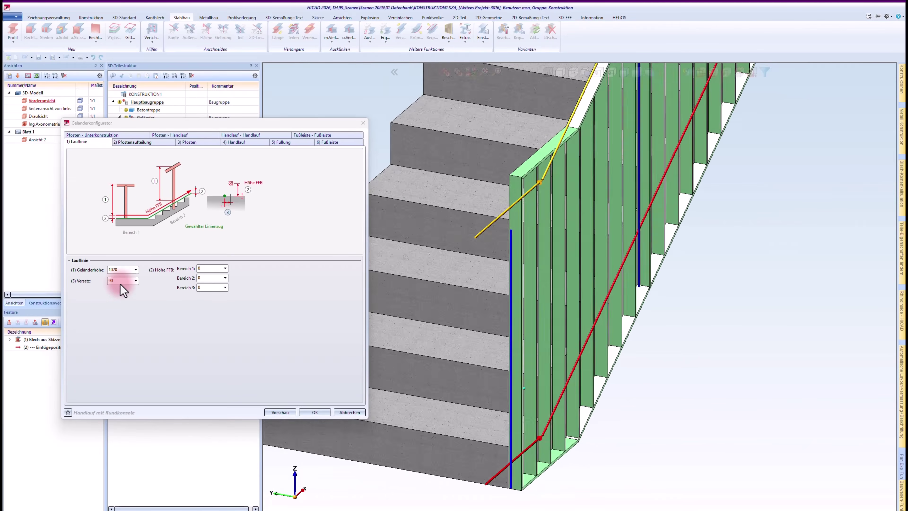
pyautogui.click(121, 150)
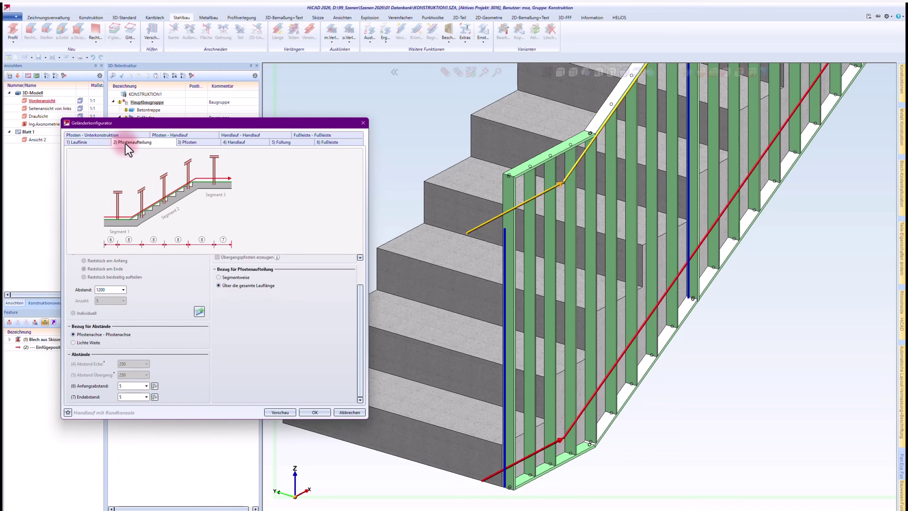
# Check no posts, a 42.4x2 bent-end tube handrail and no infill, then preview
pyautogui.click(196, 145)
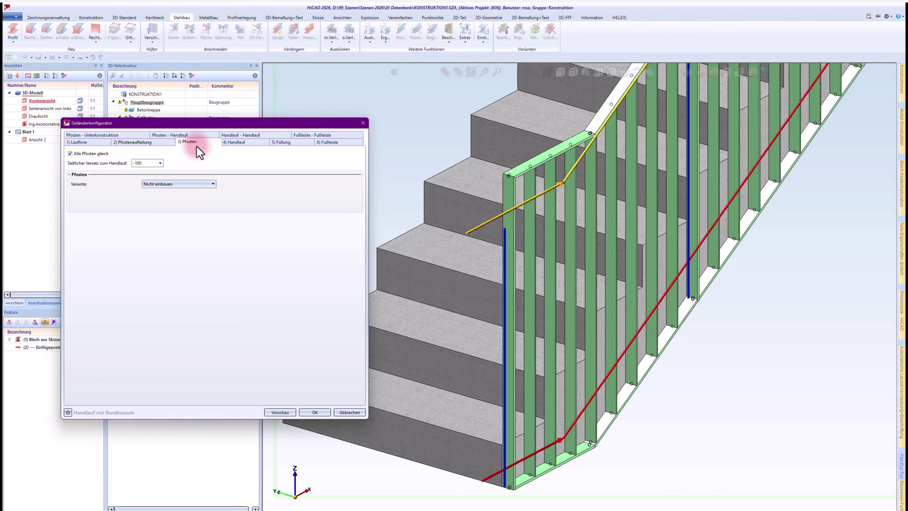
pyautogui.click(140, 164)
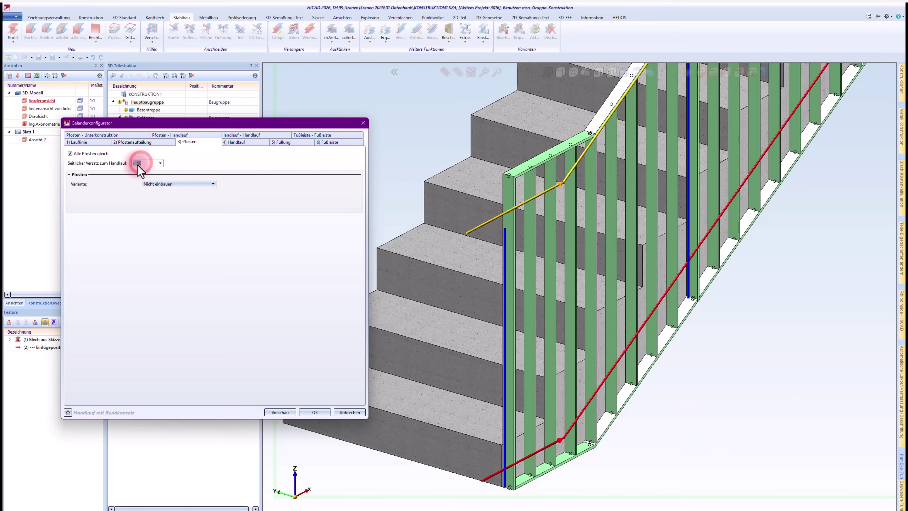
pyautogui.click(244, 143)
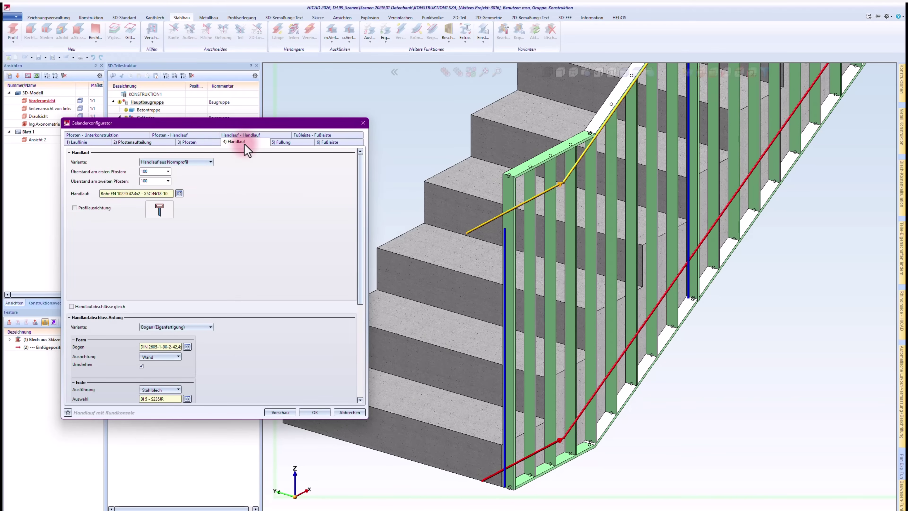
pyautogui.scroll(-1, 245, 144)
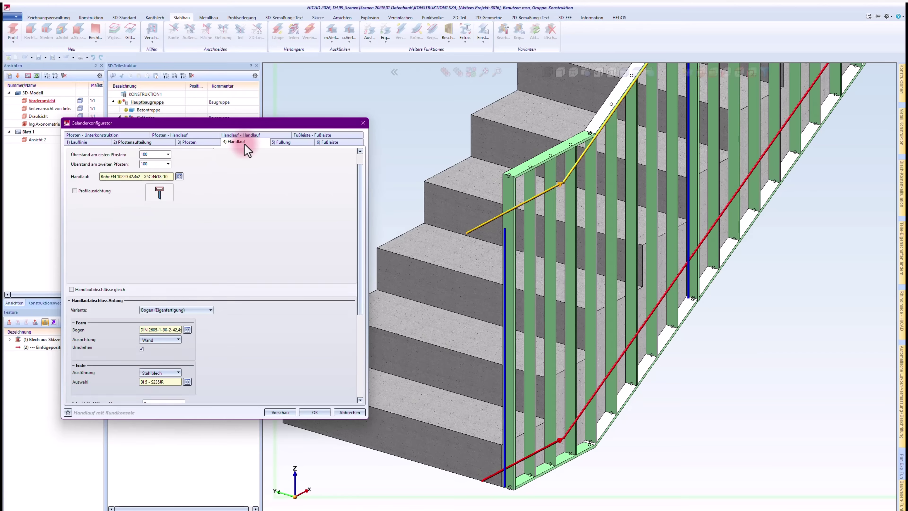
pyautogui.scroll(-1, 245, 144)
pyautogui.scroll(-1, 245, 144)
pyautogui.scroll(-1, 245, 145)
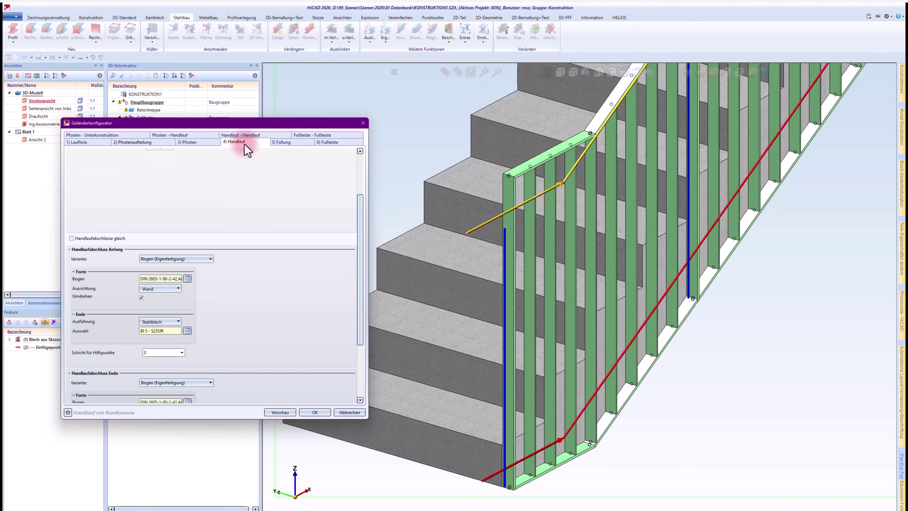
pyautogui.scroll(-2, 246, 149)
pyautogui.scroll(6, 250, 148)
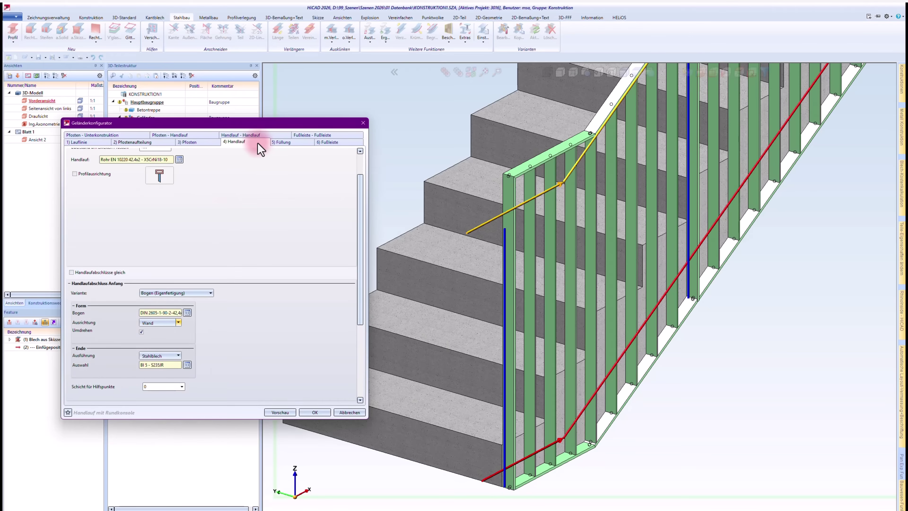
pyautogui.click(283, 142)
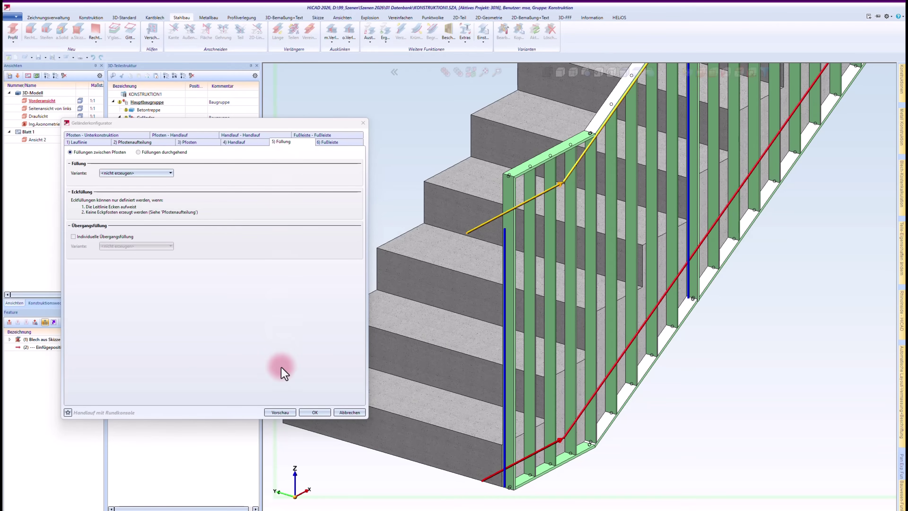
pyautogui.click(281, 415)
pyautogui.click(580, 355)
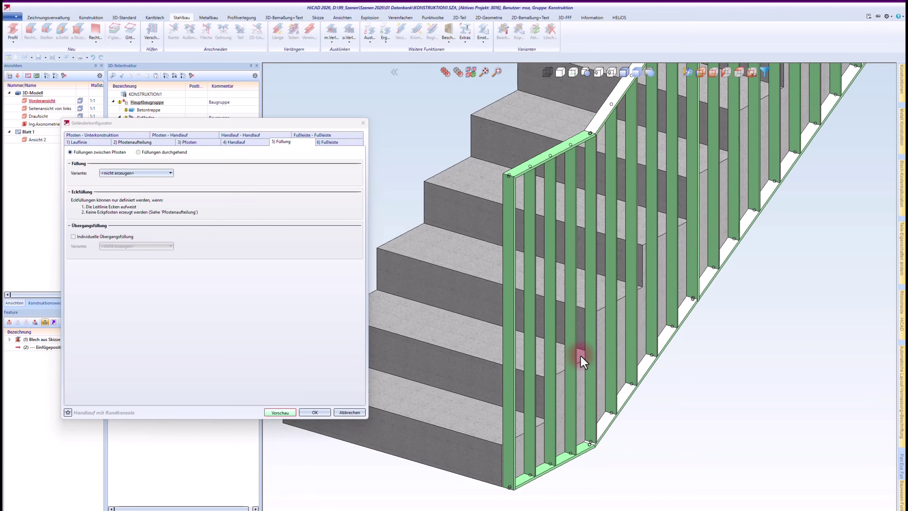
# Set the run-line offset to 95 and preview the handrail bracket position
pyautogui.click(600, 285)
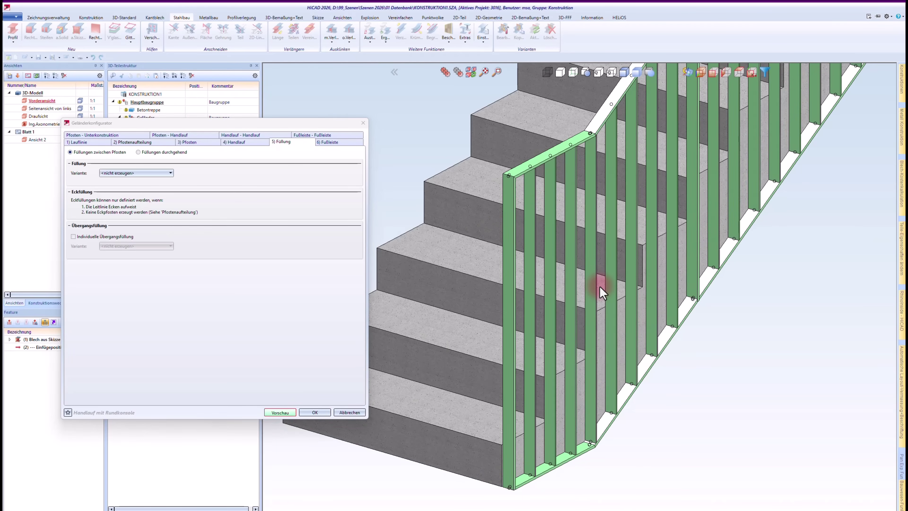
pyautogui.scroll(5, 599, 286)
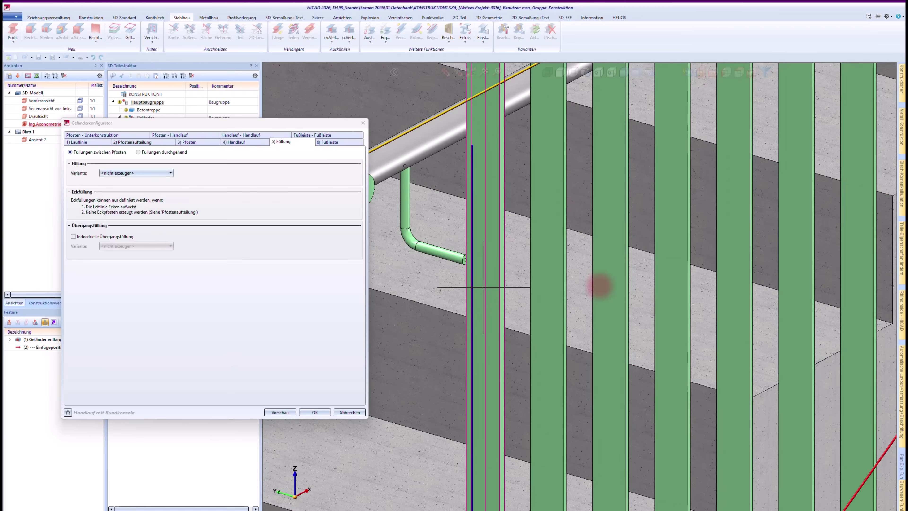
pyautogui.scroll(-5, 600, 285)
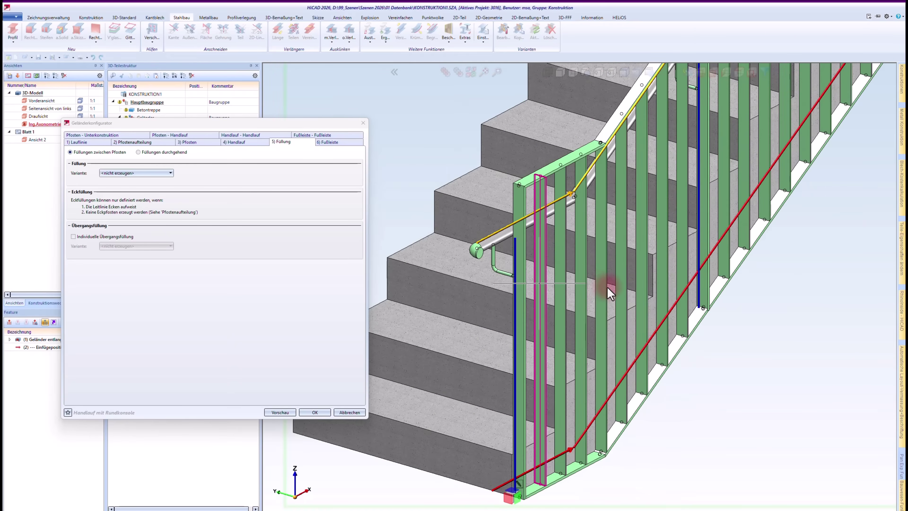
pyautogui.moveTo(609, 293); pyautogui.dragTo(622, 295, button='middle')
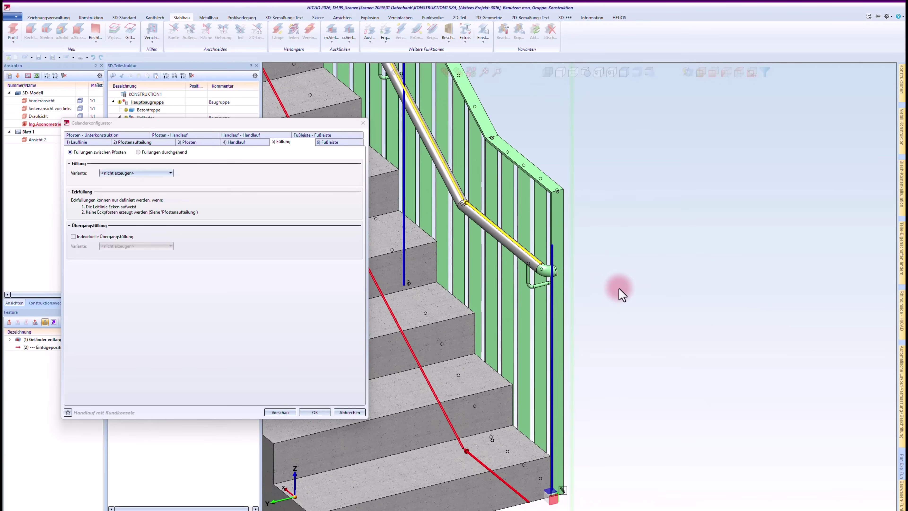
pyautogui.scroll(5, 618, 286)
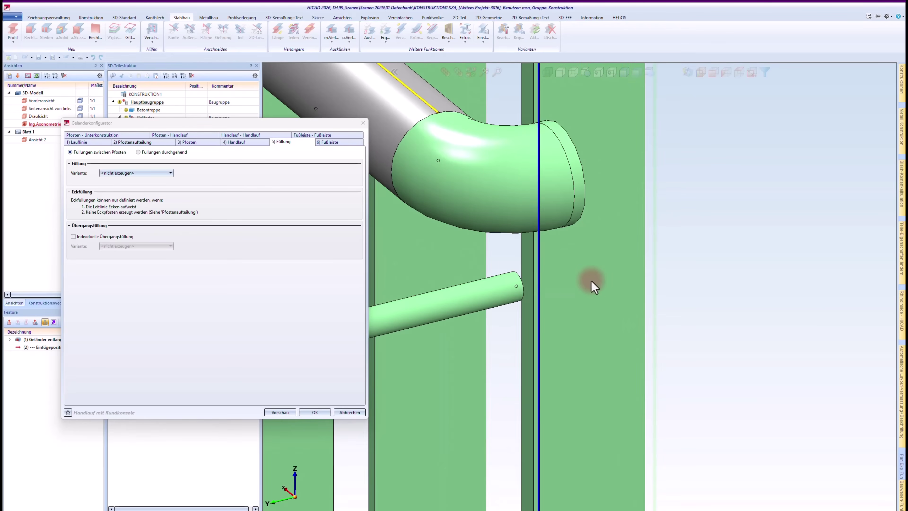
pyautogui.click(215, 178)
pyautogui.click(95, 142)
pyautogui.doubleClick(120, 280)
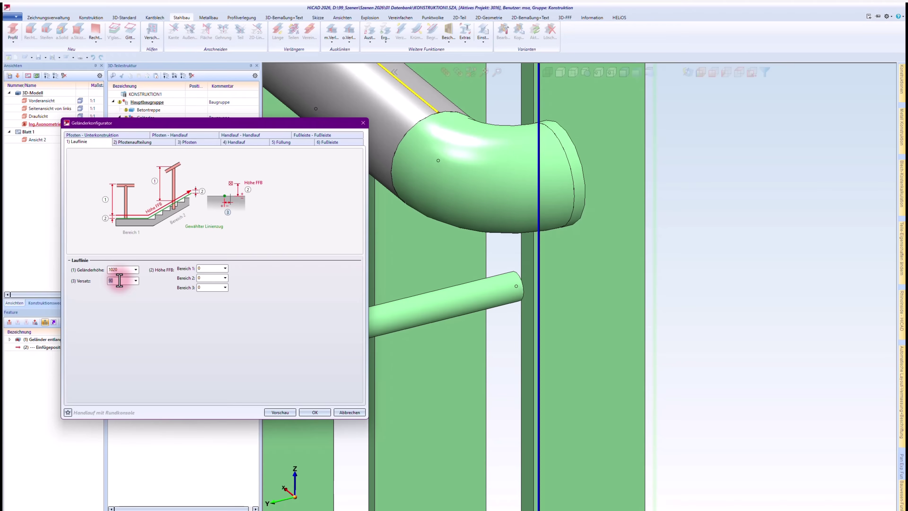
pyautogui.write('5')
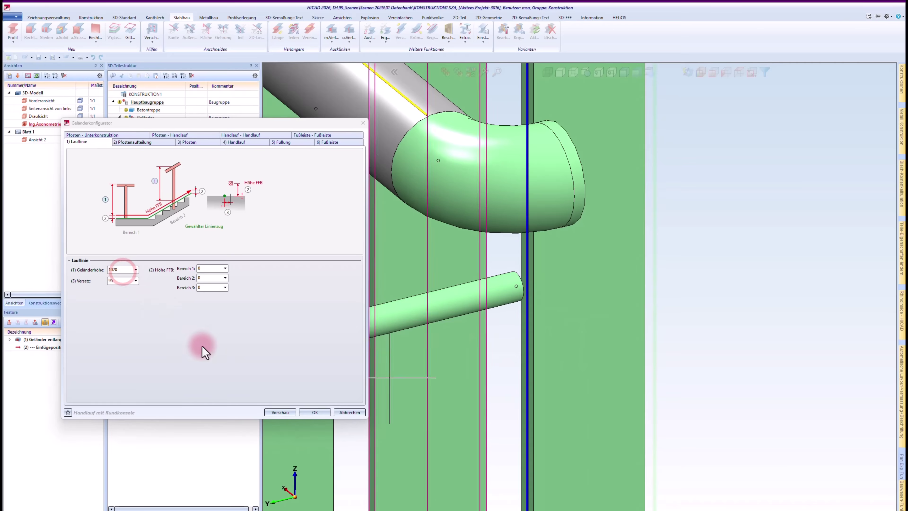
pyautogui.click(277, 412)
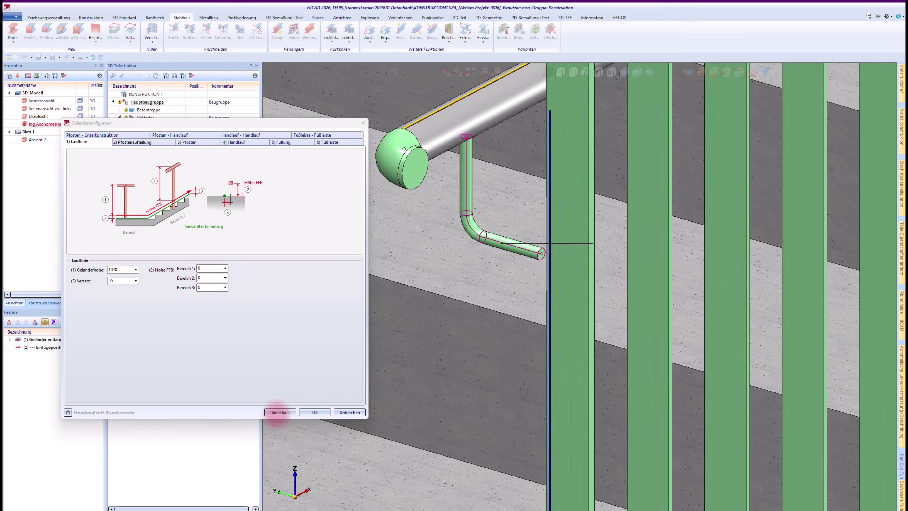
# Change the offset to 85 and preview the handrail along the whole flight
pyautogui.click(278, 412)
pyautogui.doubleClick(118, 281)
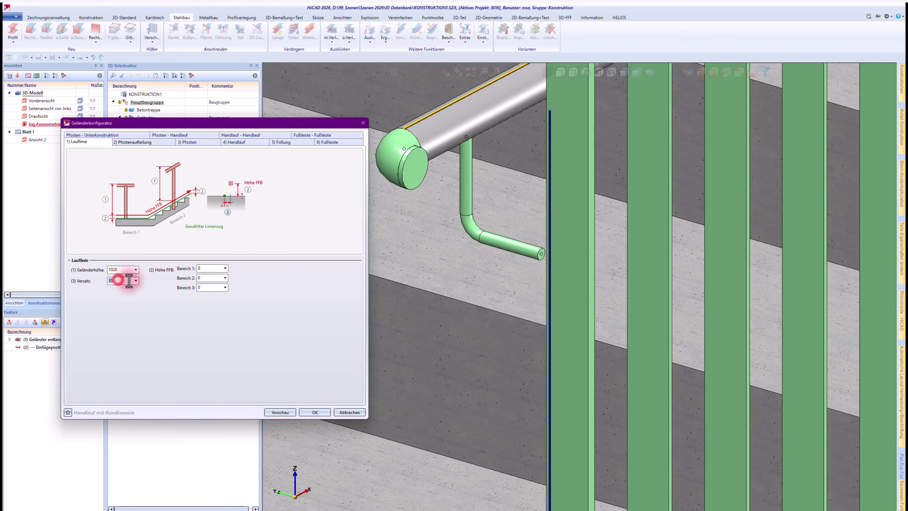
pyautogui.write('85')
pyautogui.click(279, 412)
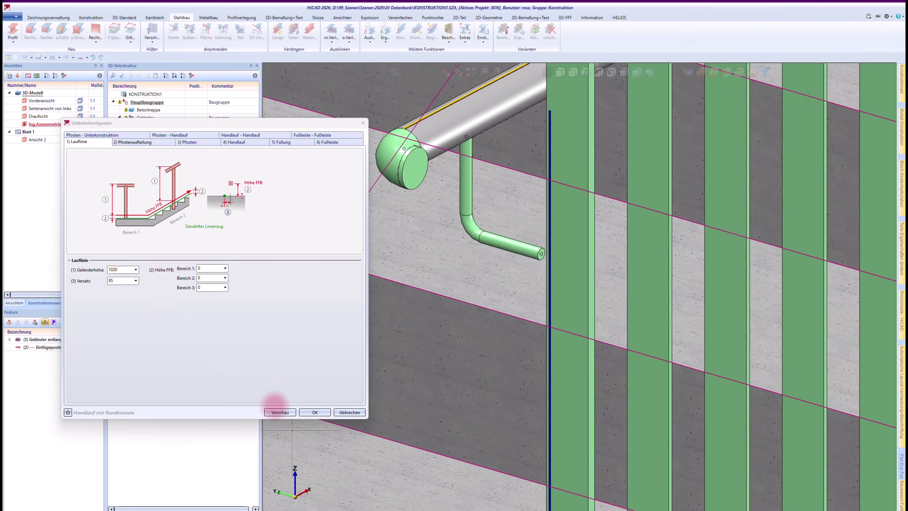
pyautogui.click(278, 412)
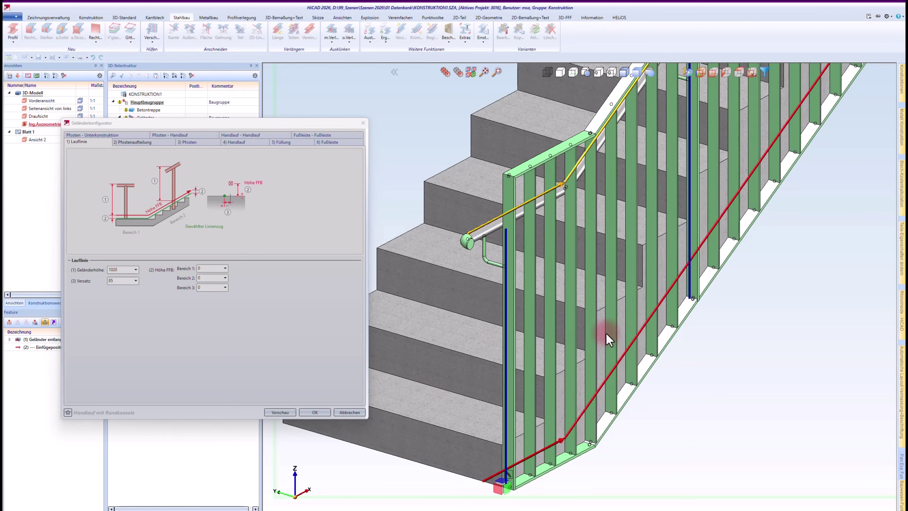
pyautogui.scroll(5, 607, 339)
pyautogui.scroll(-5, 607, 333)
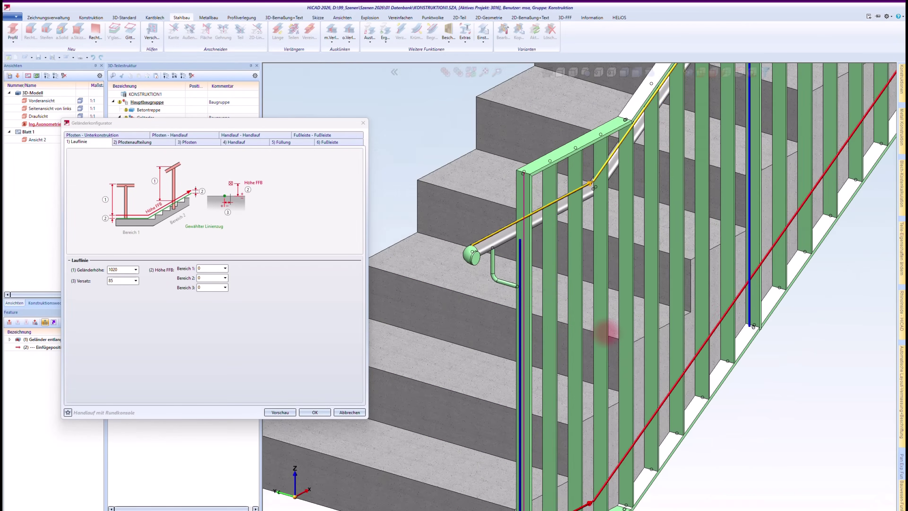
pyautogui.moveTo(609, 339); pyautogui.dragTo(604, 331, button='middle')
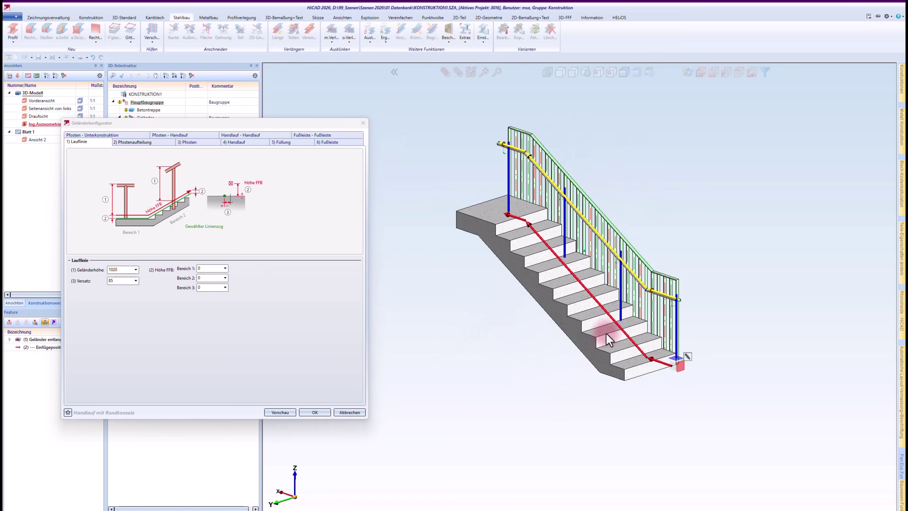
# Build the round-console handrail and regroup its three Segment parts under the first Geländer
pyautogui.click(324, 414)
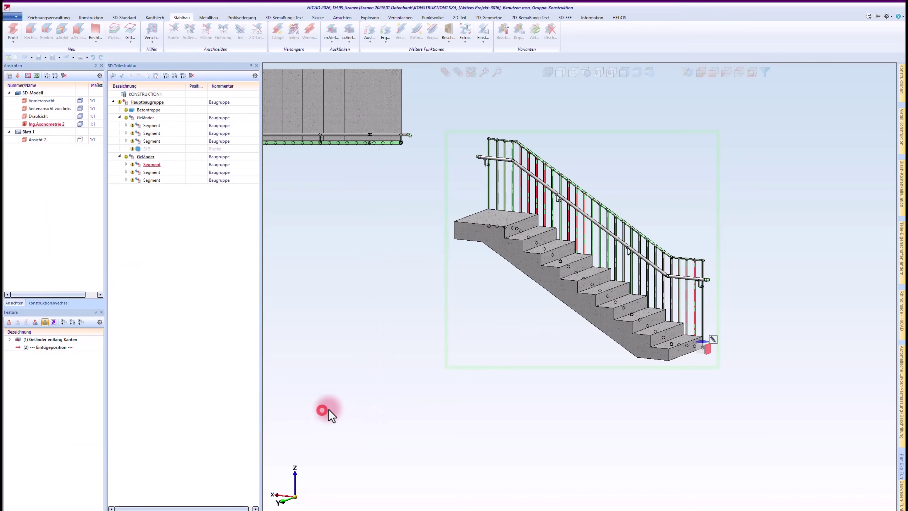
pyautogui.scroll(5, 650, 328)
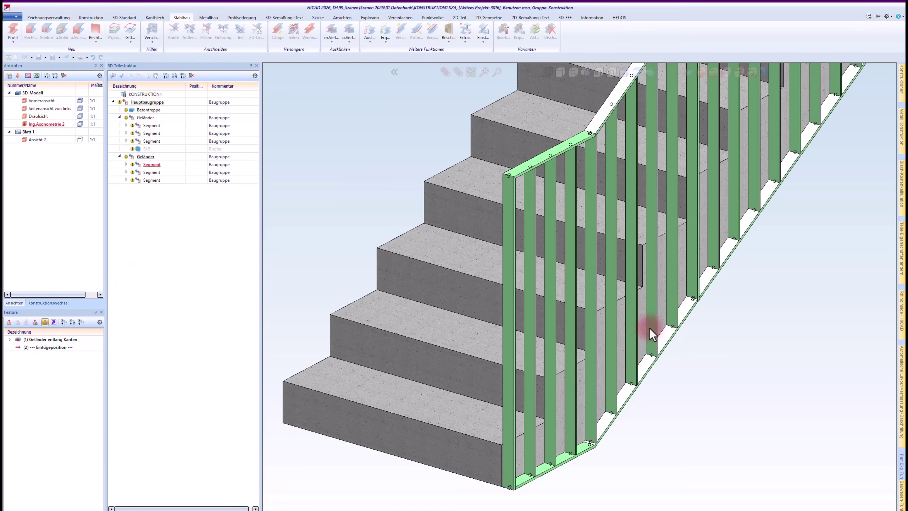
pyautogui.scroll(-5, 650, 329)
pyautogui.moveTo(645, 320)
pyautogui.mouseDown(button='middle')
pyautogui.moveTo(570, 297)
pyautogui.moveTo(746, 294)
pyautogui.mouseUp(button='middle')
pyautogui.scroll(-2, 571, 297)
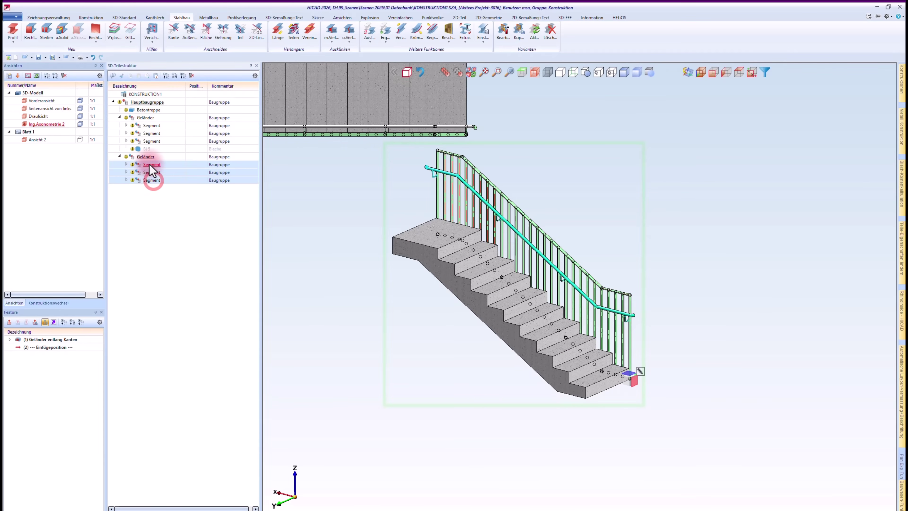
pyautogui.moveTo(149, 164); pyautogui.dragTo(144, 117)
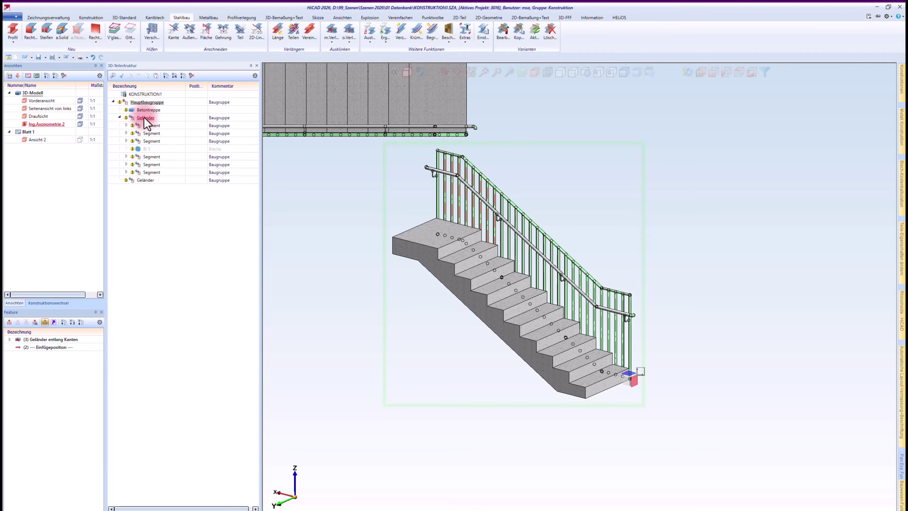
pyautogui.moveTo(632, 217); pyautogui.dragTo(659, 276)
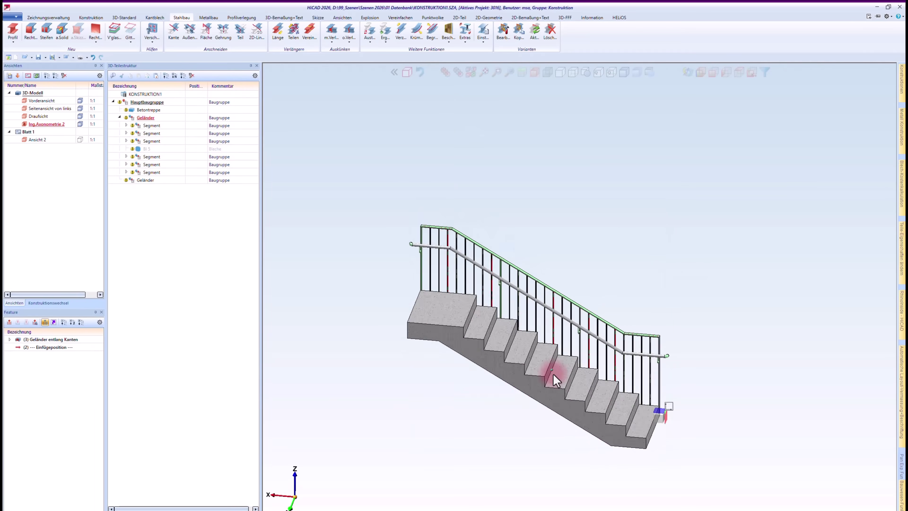
pyautogui.moveTo(553, 373); pyautogui.dragTo(799, 381, button='middle')
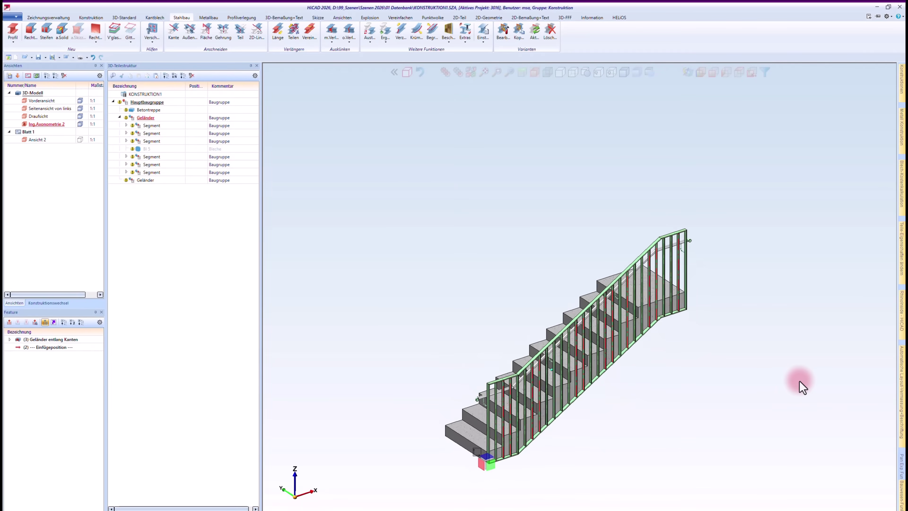
pyautogui.scroll(5, 595, 469)
pyautogui.click(607, 461)
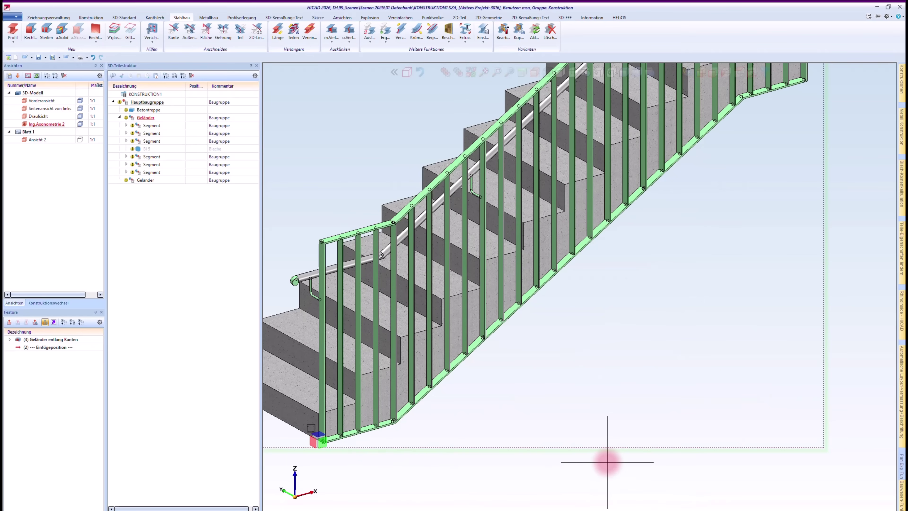
pyautogui.scroll(-2, 607, 462)
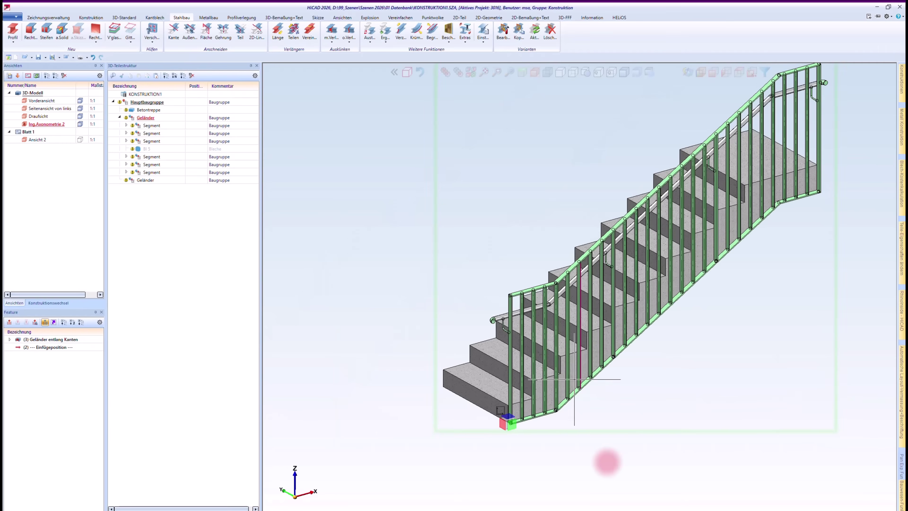
pyautogui.scroll(6, 432, 197)
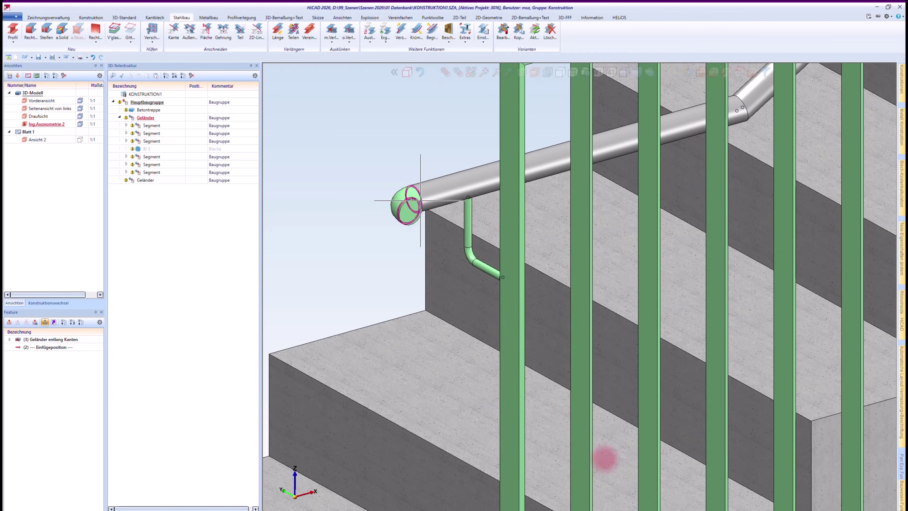
pyautogui.click(411, 214)
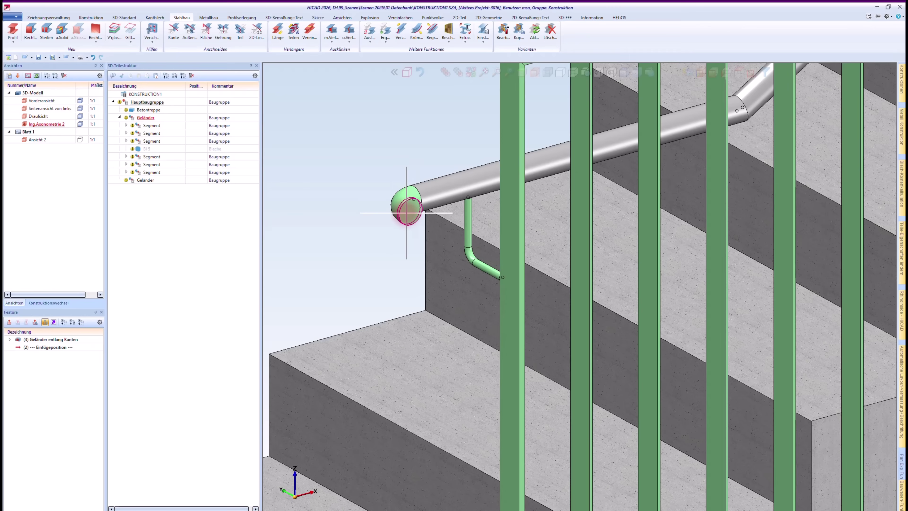
pyautogui.scroll(-3, 405, 213)
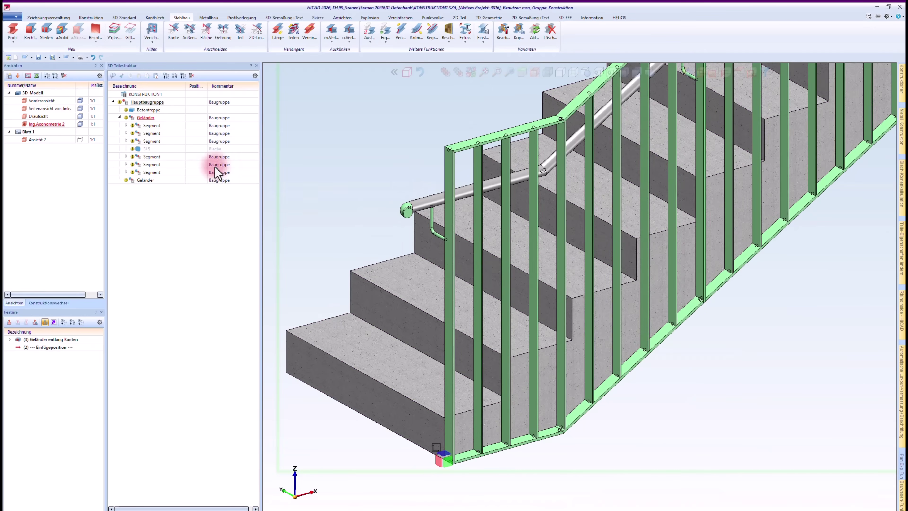
# Activate the Bl 5 side sheet and check it below the railing and handrail
pyautogui.rightClick(151, 151)
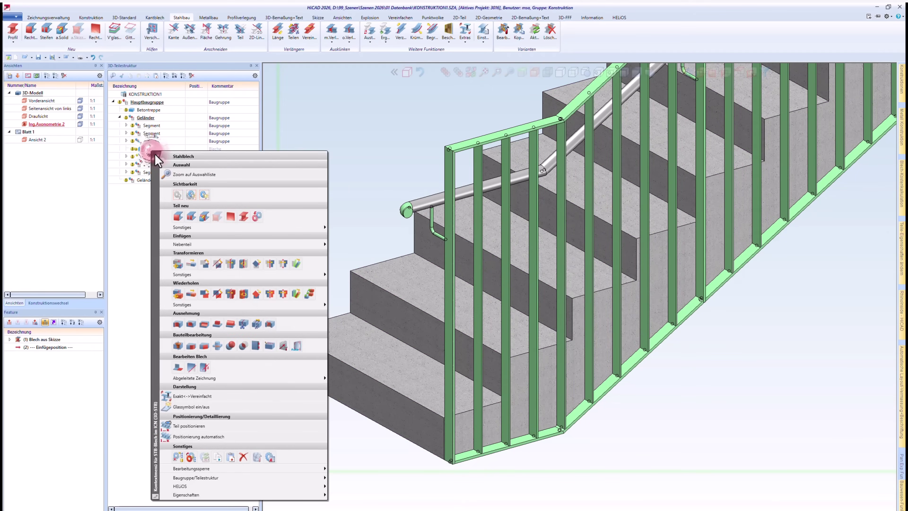
pyautogui.click(207, 194)
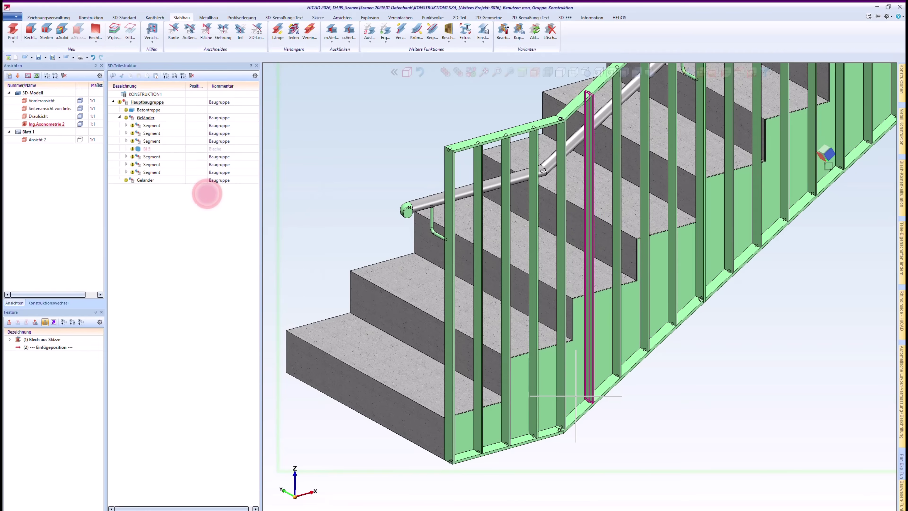
pyautogui.scroll(-2, 679, 172)
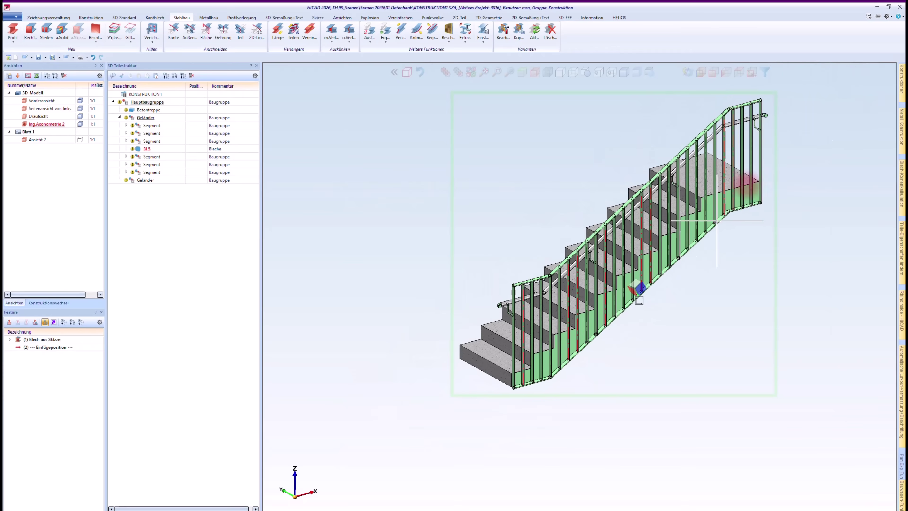
pyautogui.scroll(5, 784, 185)
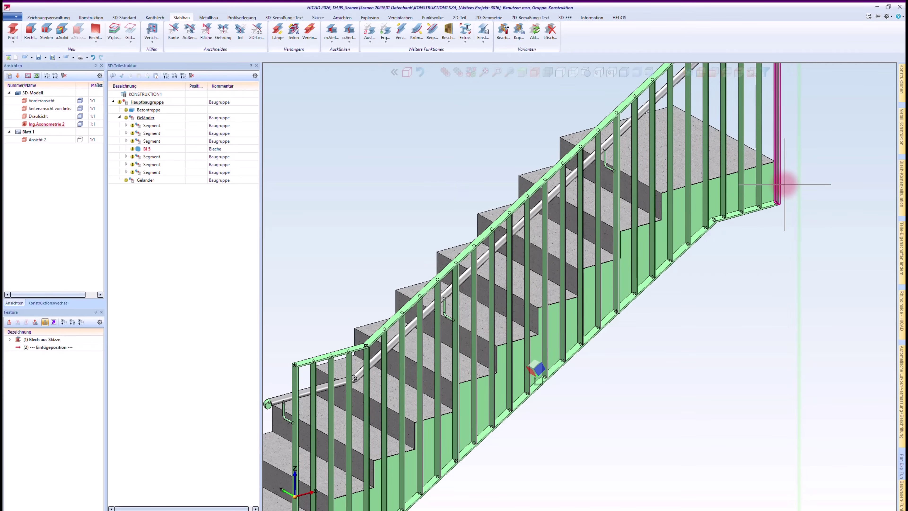
pyautogui.scroll(-3, 784, 185)
pyautogui.scroll(1, 784, 184)
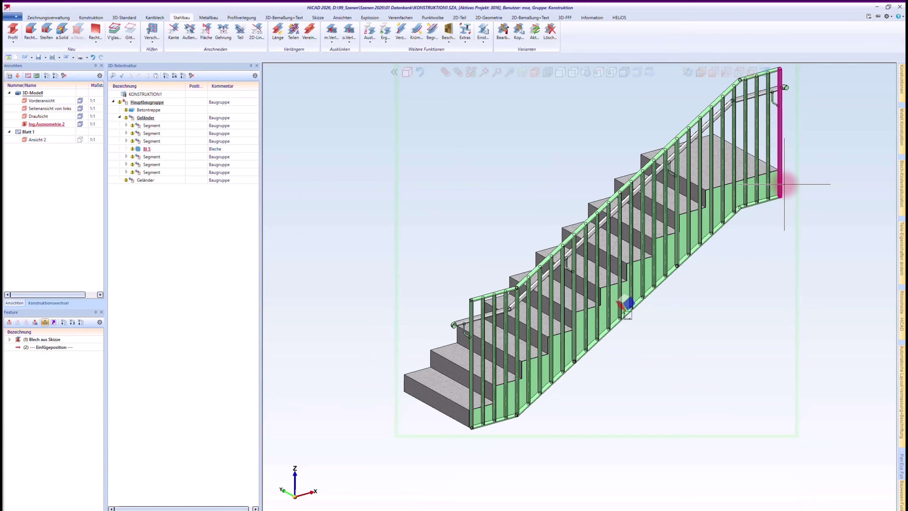
pyautogui.moveTo(785, 184); pyautogui.dragTo(718, 213, button='middle')
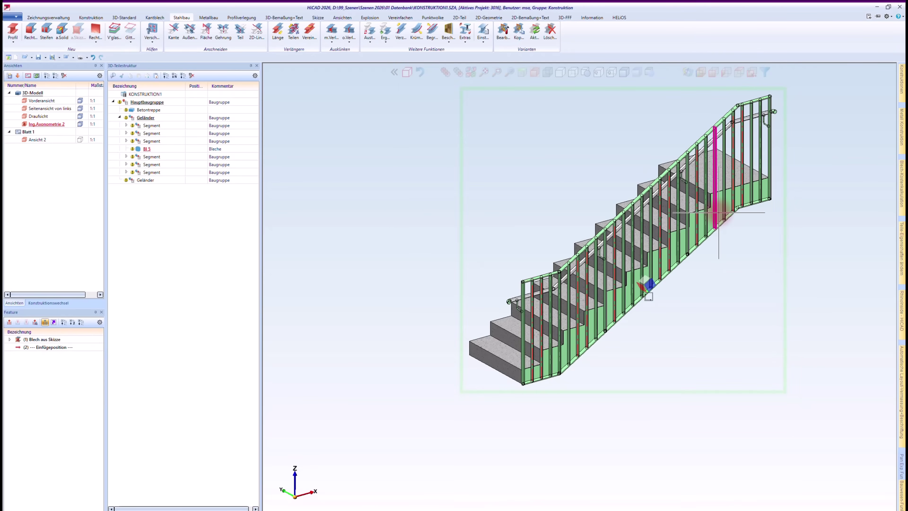